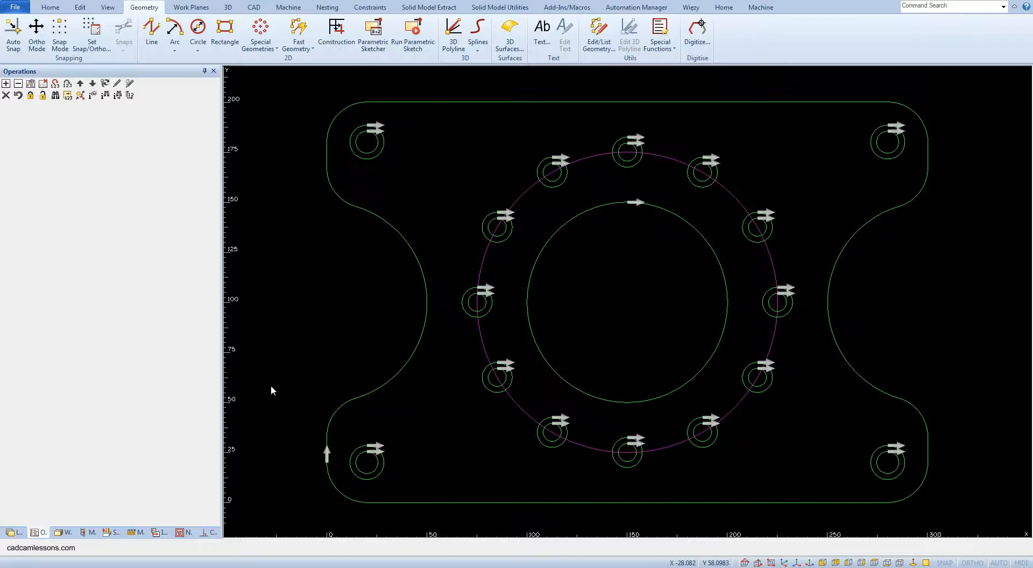
Start horizontal dimensioning with automatic text, checking the text height and arrow settings in the dimension configuration
click(253, 7)
click(12, 46)
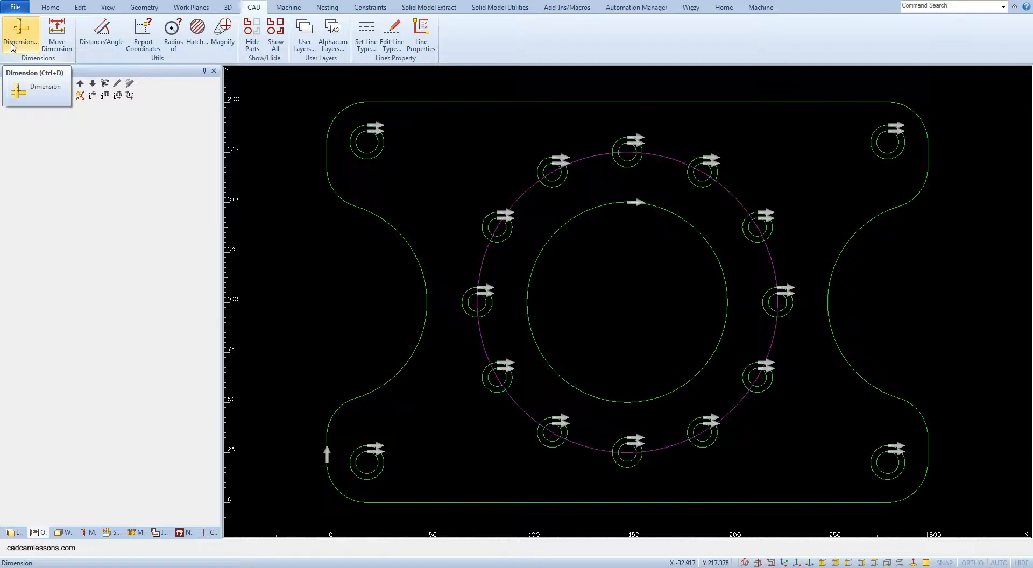
click(12, 47)
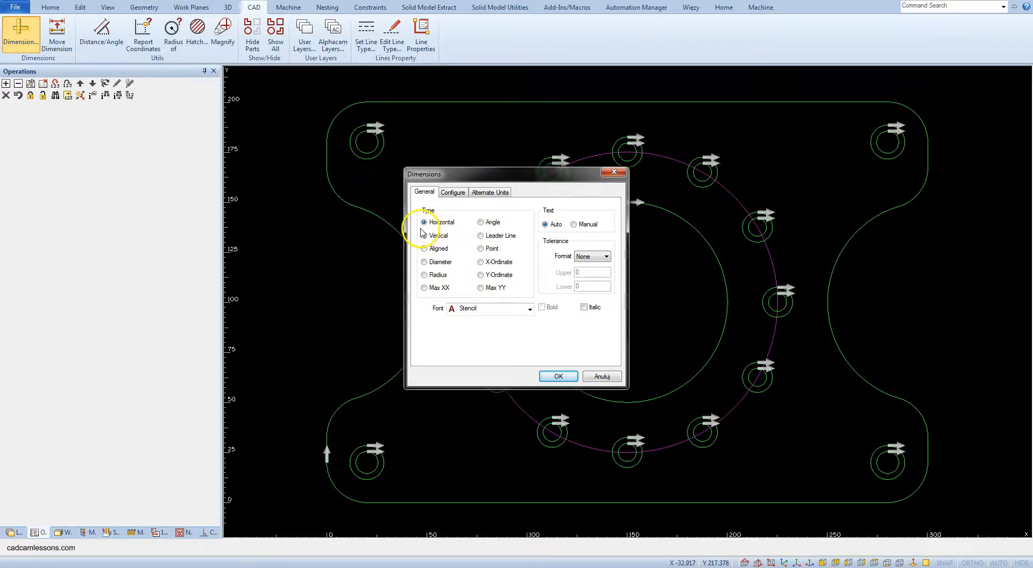
click(452, 192)
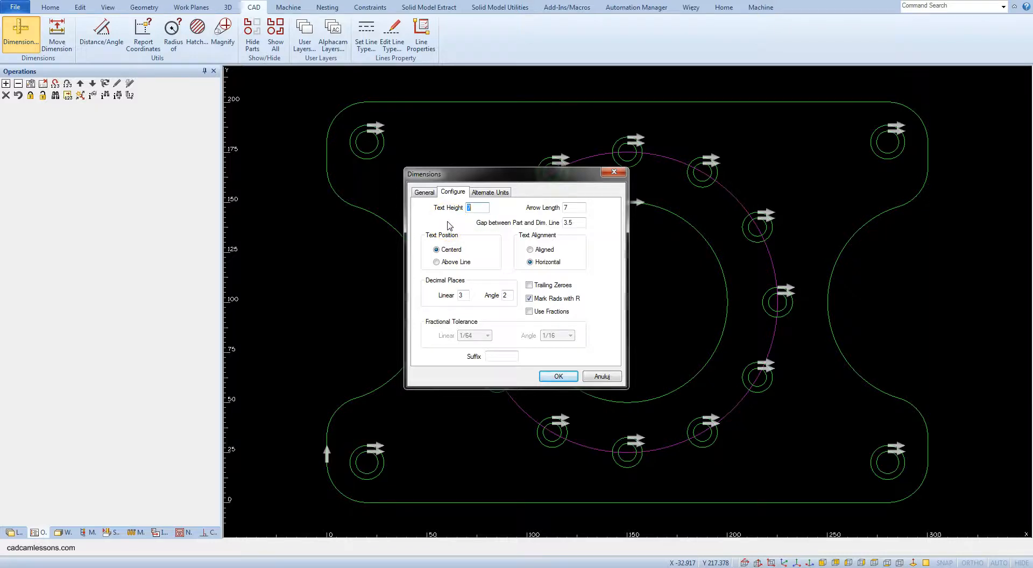
click(472, 208)
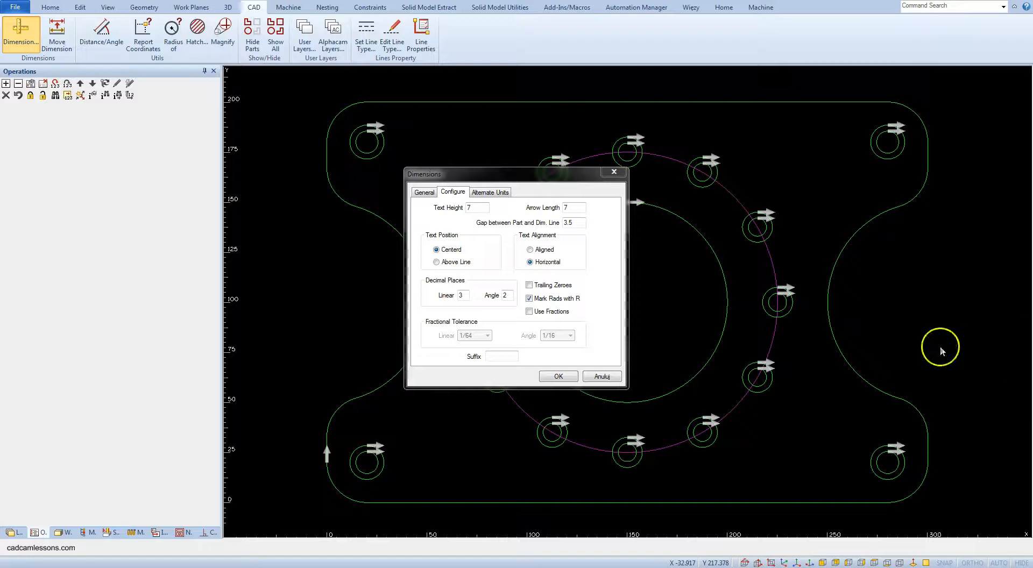
click(553, 380)
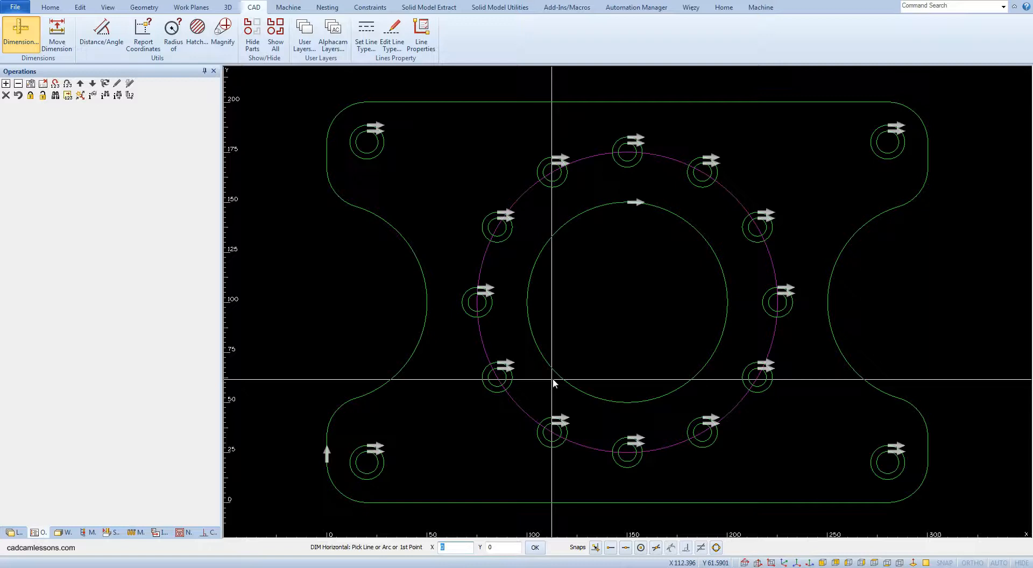
Dimension the plate's overall width between the endpoints of its left and right edges, placing the dimension centred above the plate
click(611, 551)
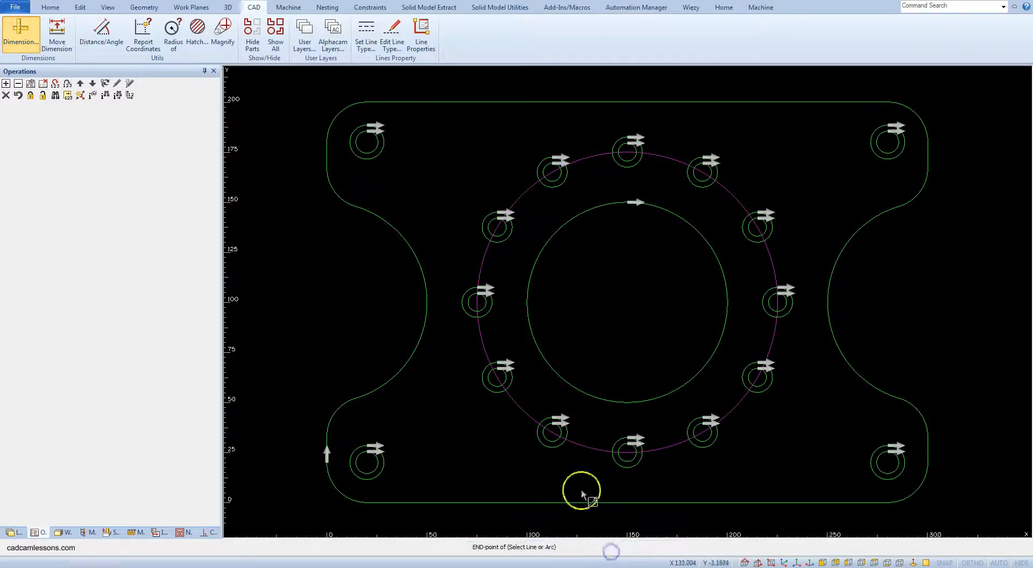
click(328, 138)
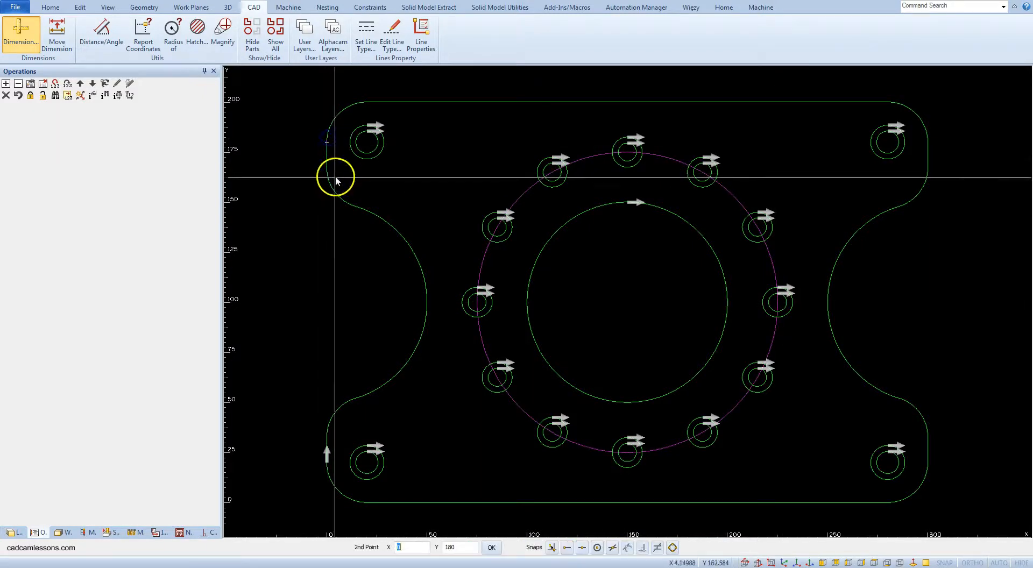
scroll(514, 265, up, 2)
scroll(521, 277, down, 4)
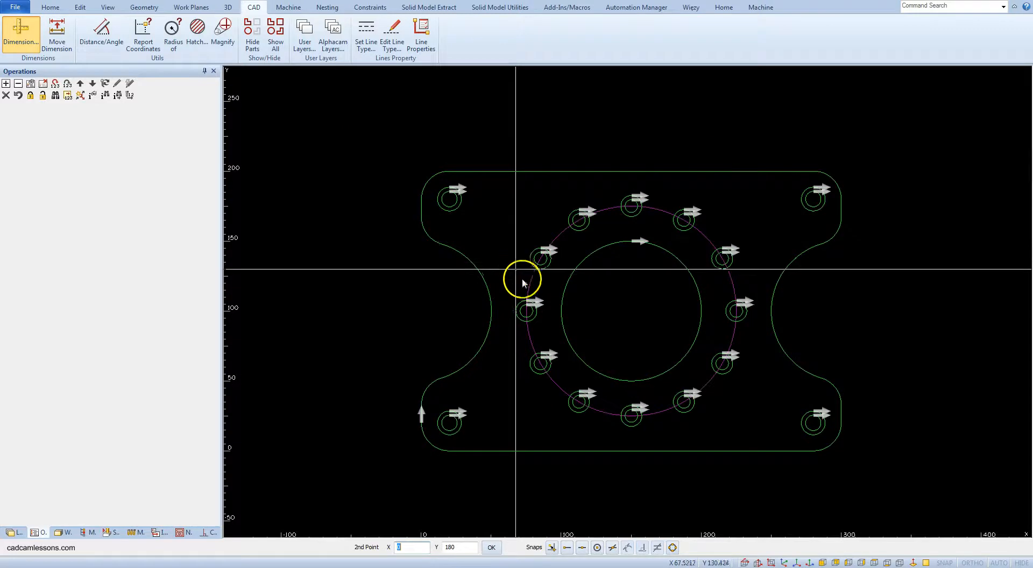
click(572, 550)
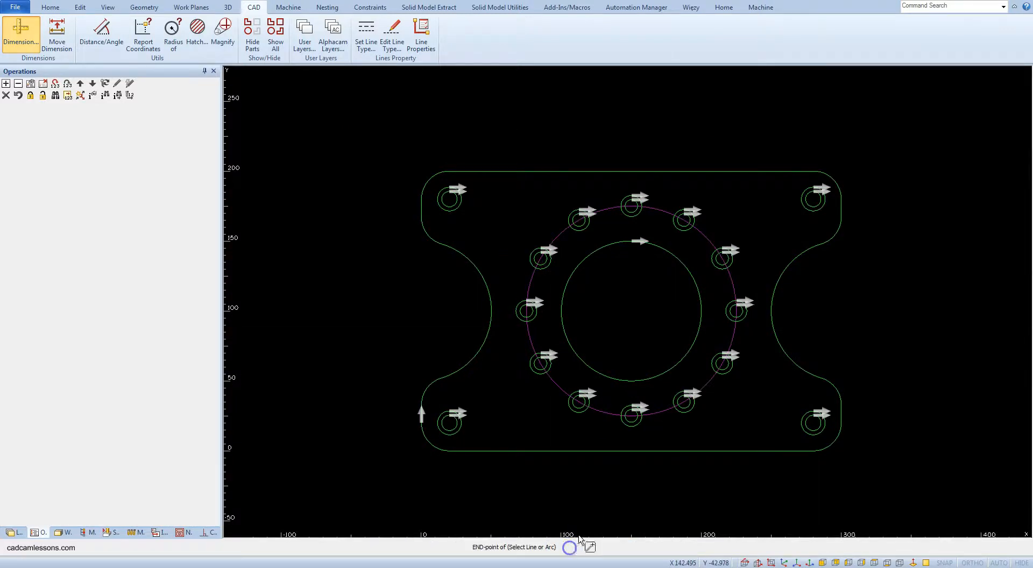
click(838, 201)
click(631, 131)
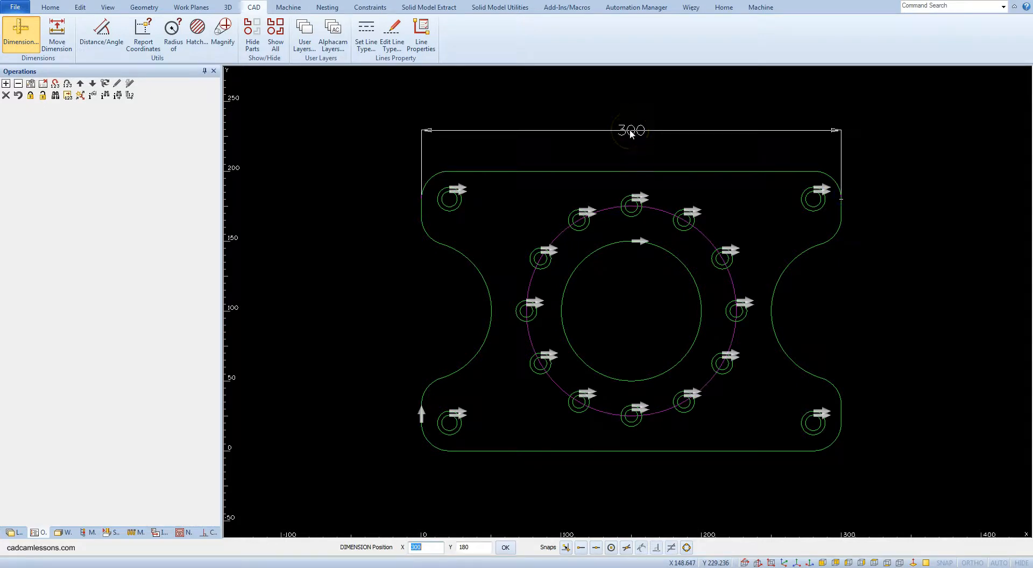
click(631, 132)
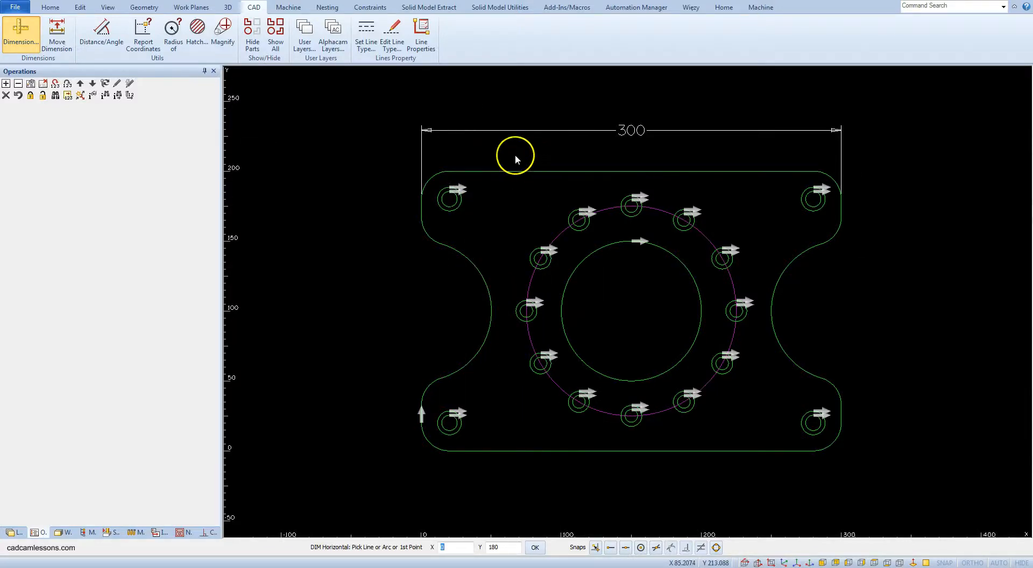
Add a horizontal dimension from the plate's left edge to the upper-left hole's centre, placed between the plate and the overall width dimension
click(610, 548)
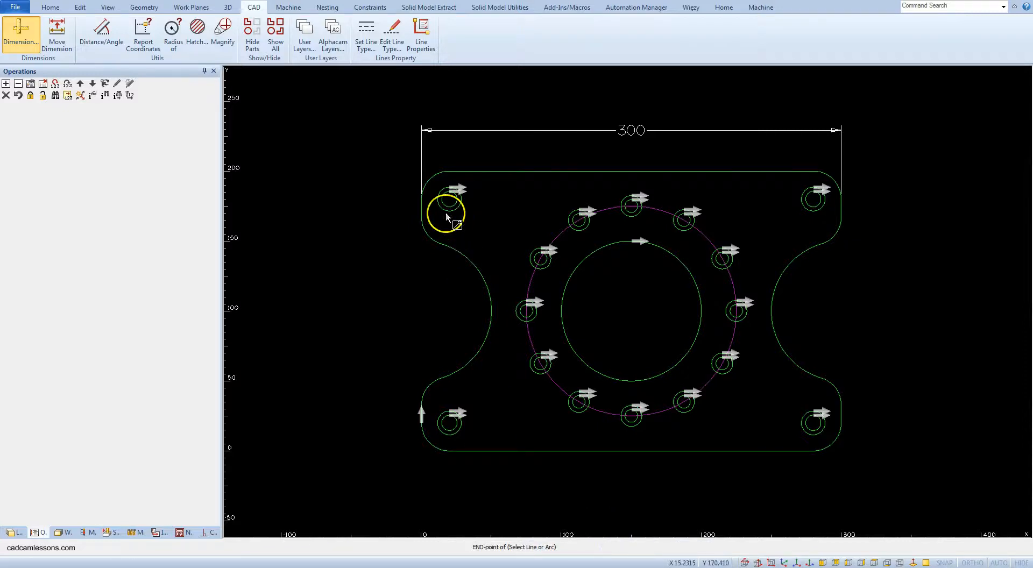
click(421, 195)
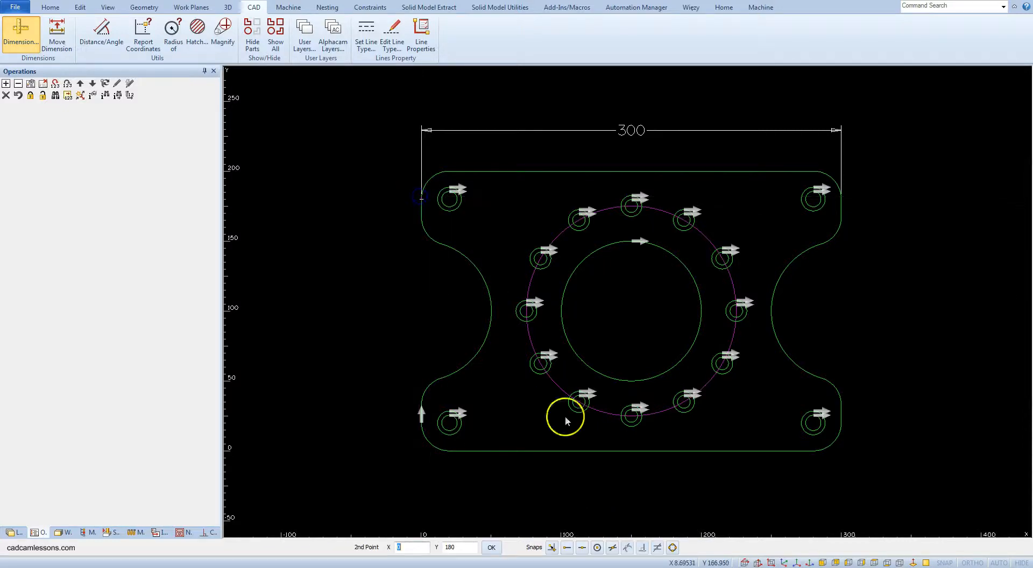
click(597, 548)
click(456, 205)
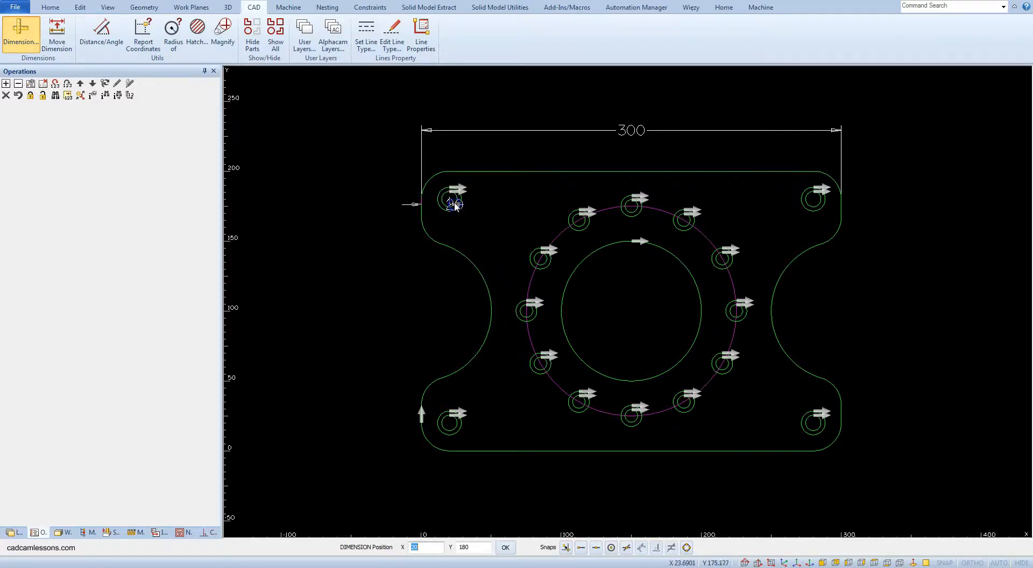
click(478, 152)
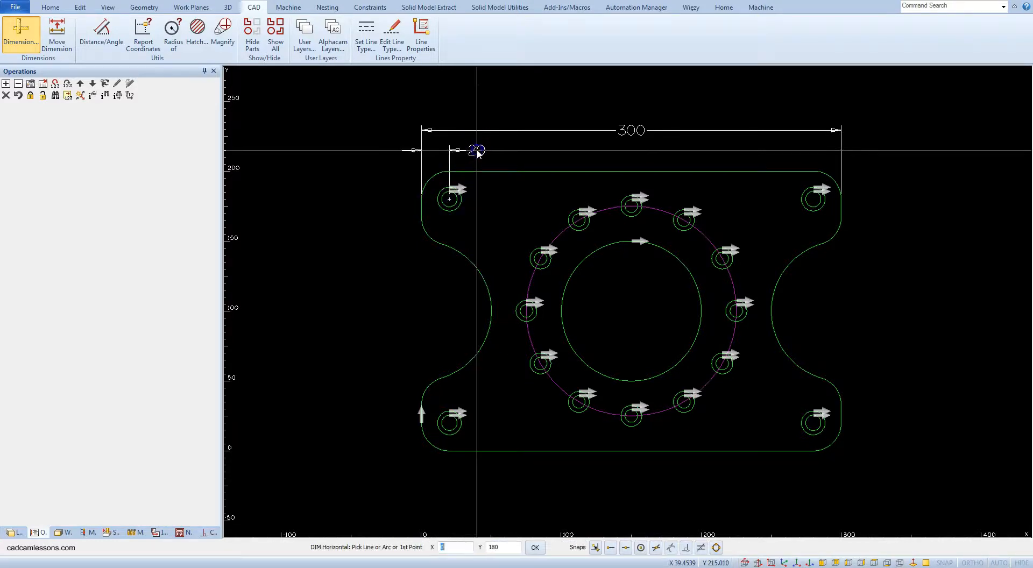
Switch to vertical dimensioning with Auto Snap enabled and dimension the plate's overall height, placing it left of the plate
right_click(533, 233)
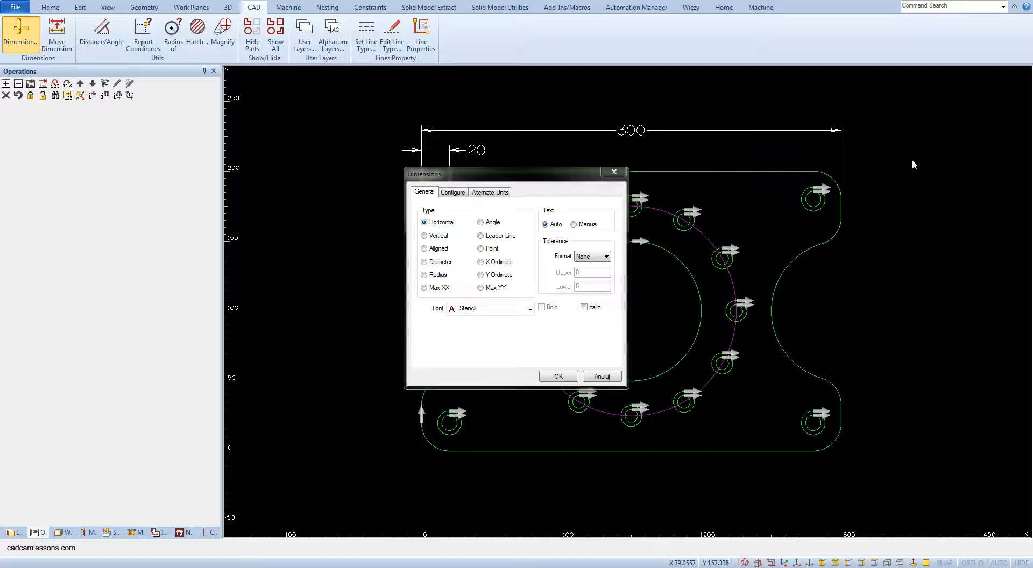
click(425, 235)
click(560, 377)
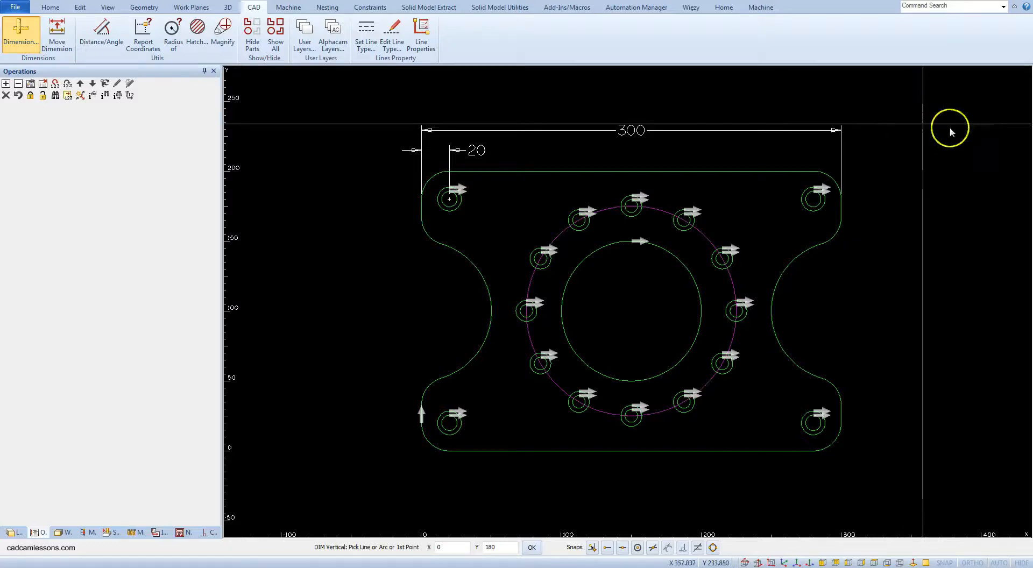
click(591, 551)
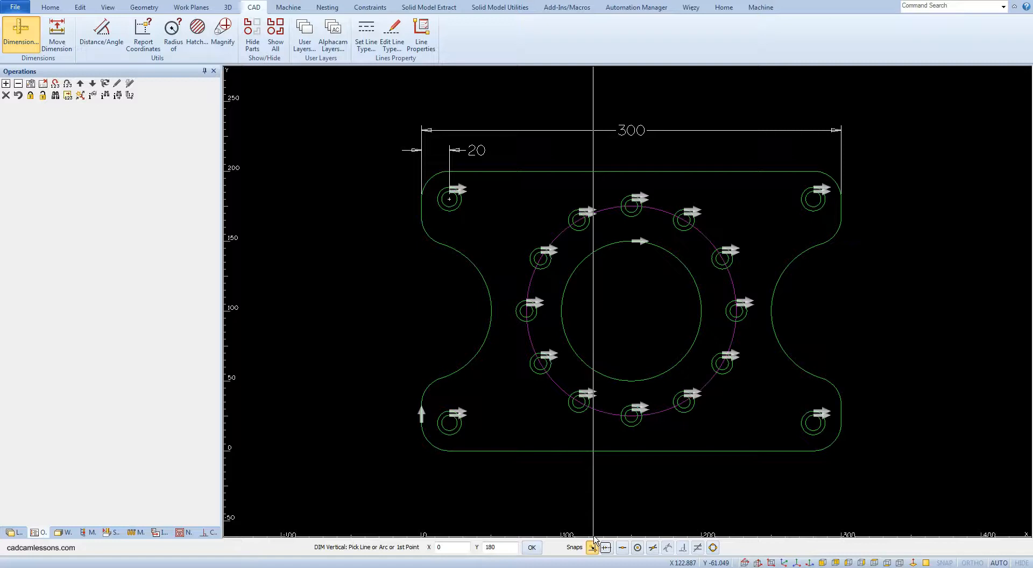
click(592, 548)
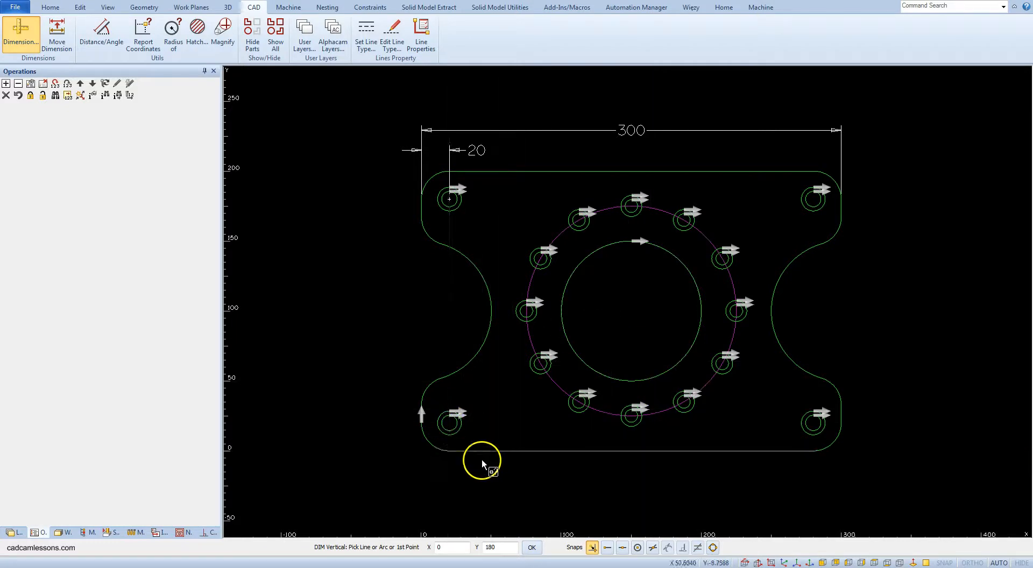
click(450, 452)
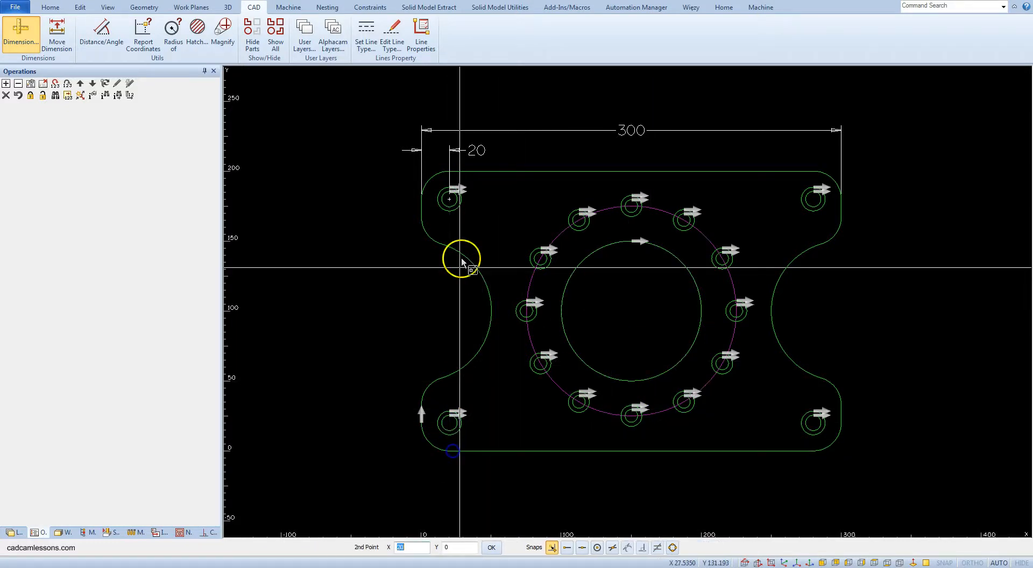
click(459, 176)
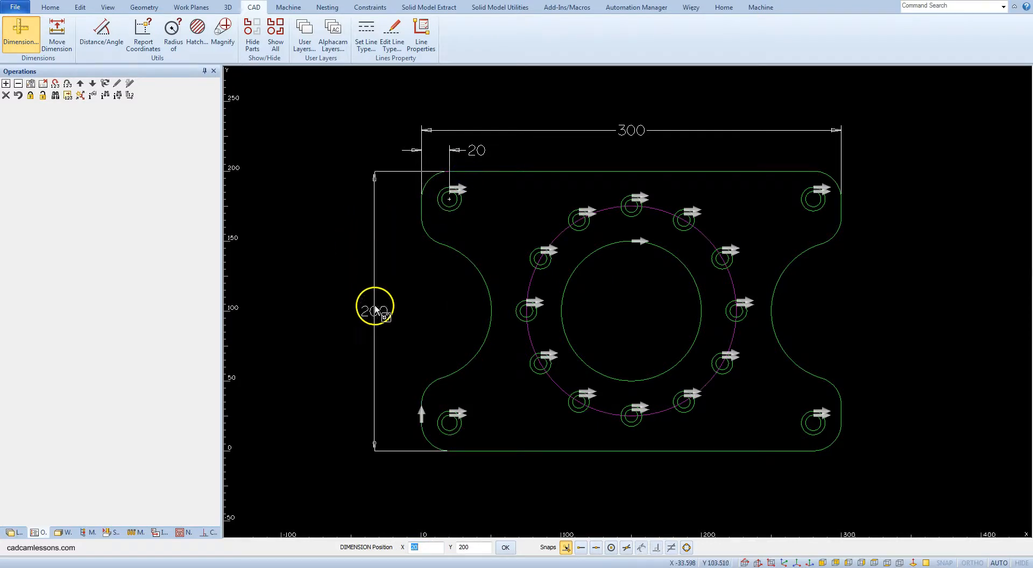
click(374, 309)
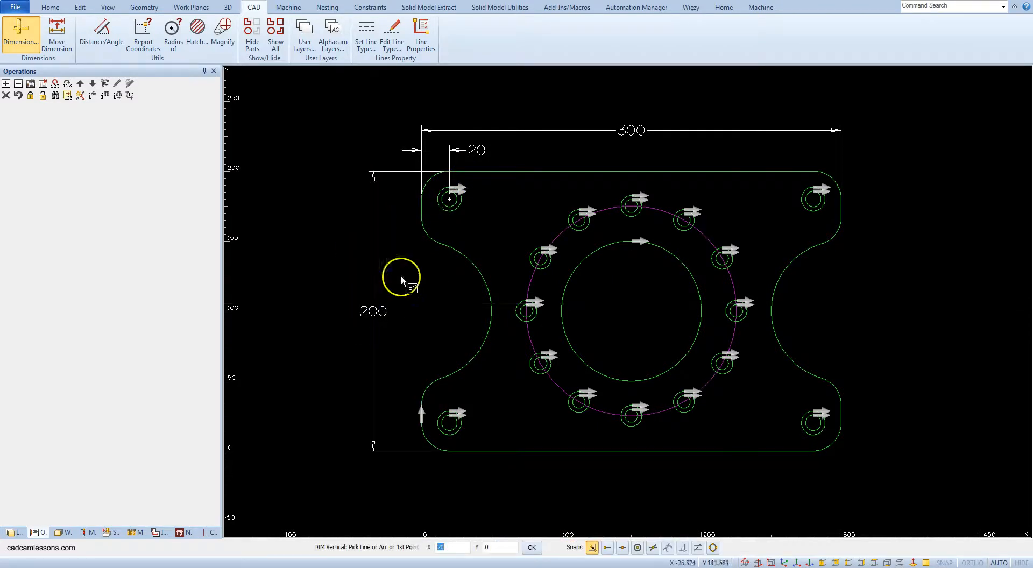
Add a vertical dimension from the upper-left hole's centre to the plate's top edge, placed between the plate and the overall height dimension
scroll(440, 206, up, 3)
scroll(441, 209, down, 3)
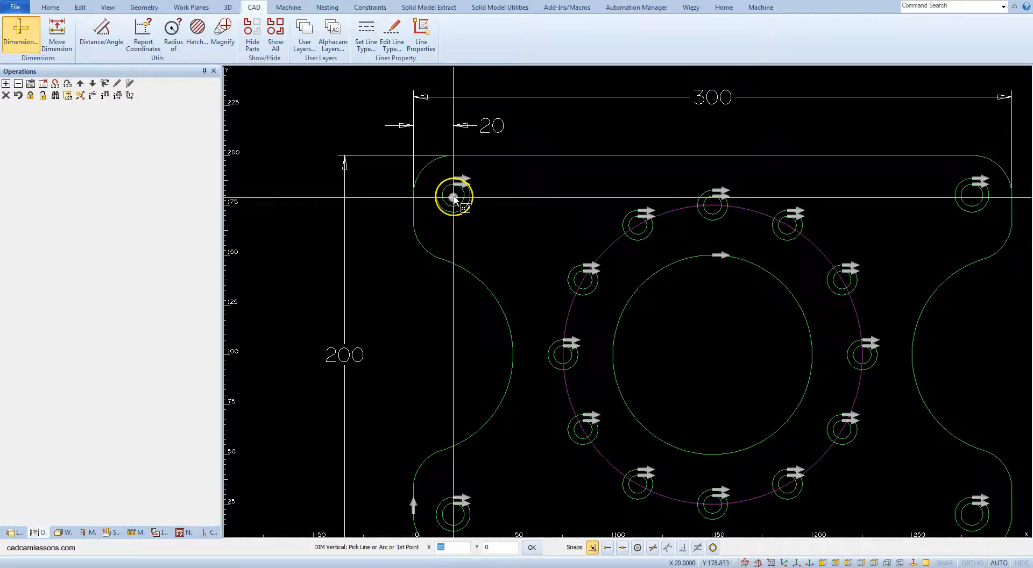
scroll(455, 200, down, 4)
scroll(455, 201, up, 6)
scroll(454, 199, up, 3)
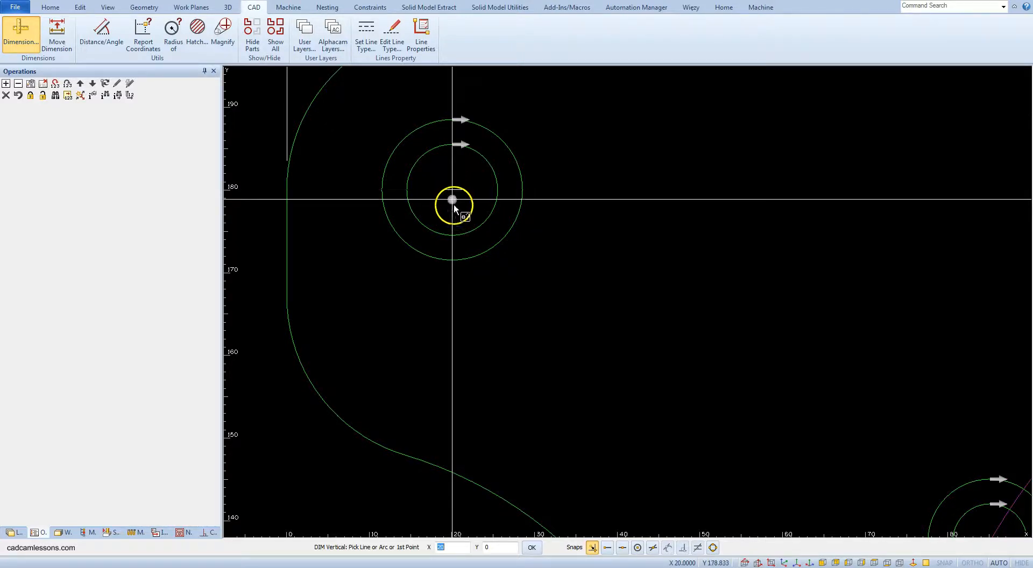
click(638, 548)
click(482, 222)
scroll(490, 242, up, 3)
scroll(492, 250, down, 6)
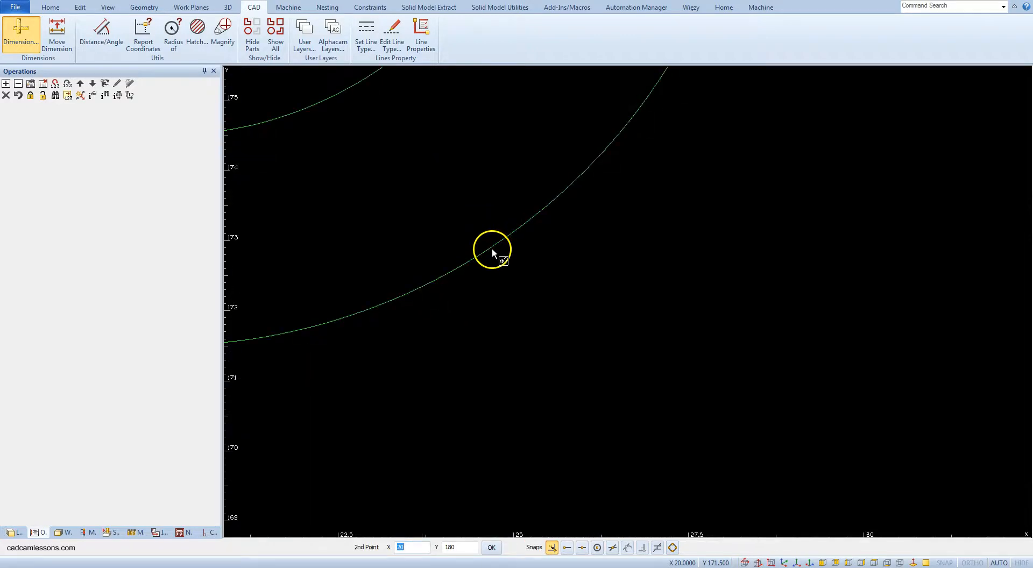
click(488, 216)
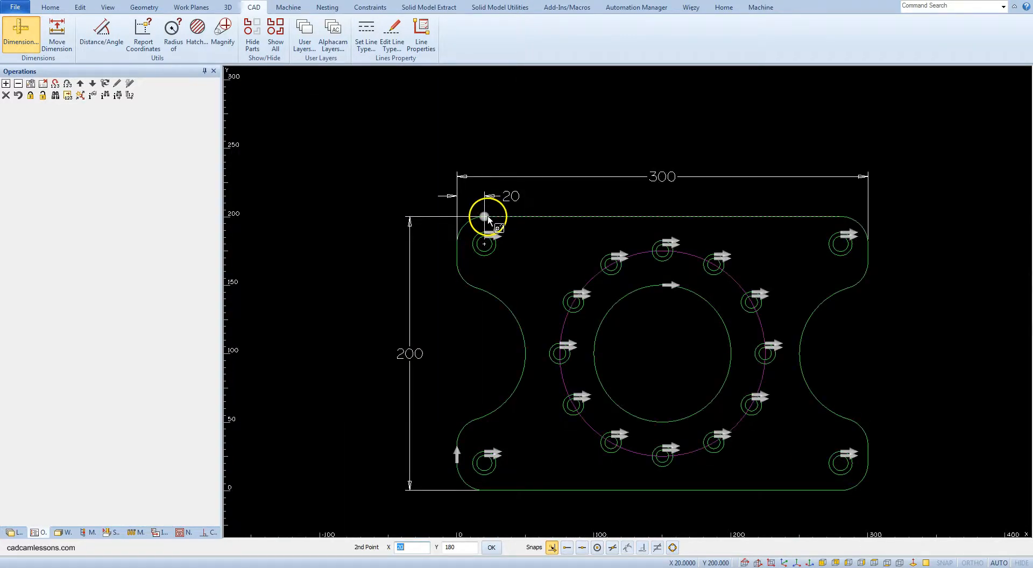
click(552, 548)
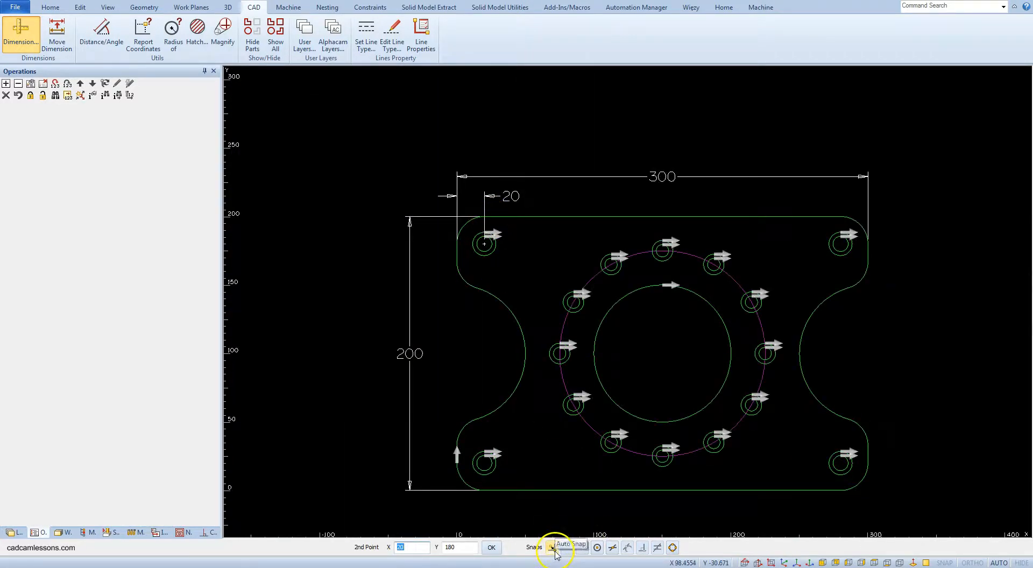
click(494, 220)
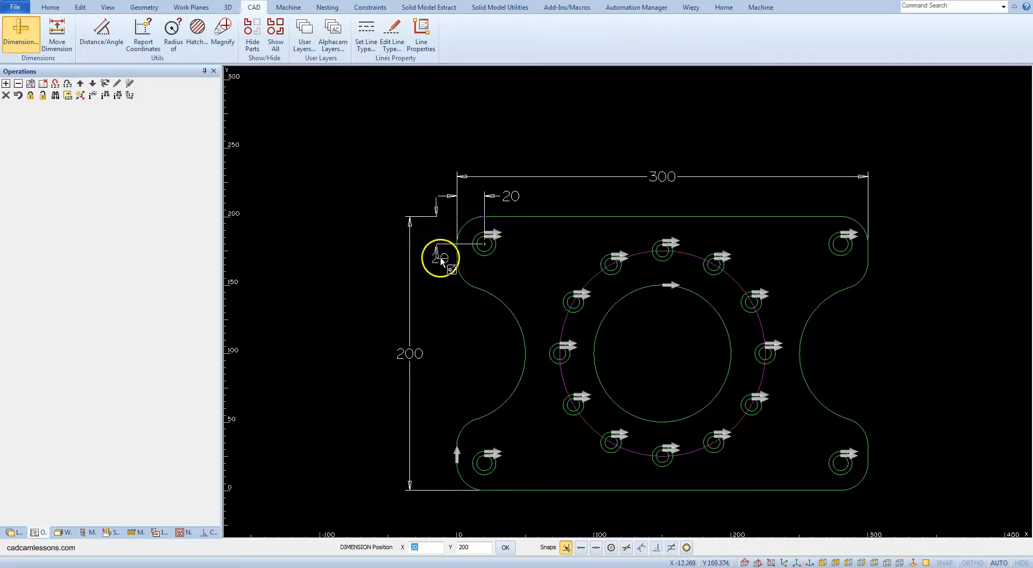
click(446, 268)
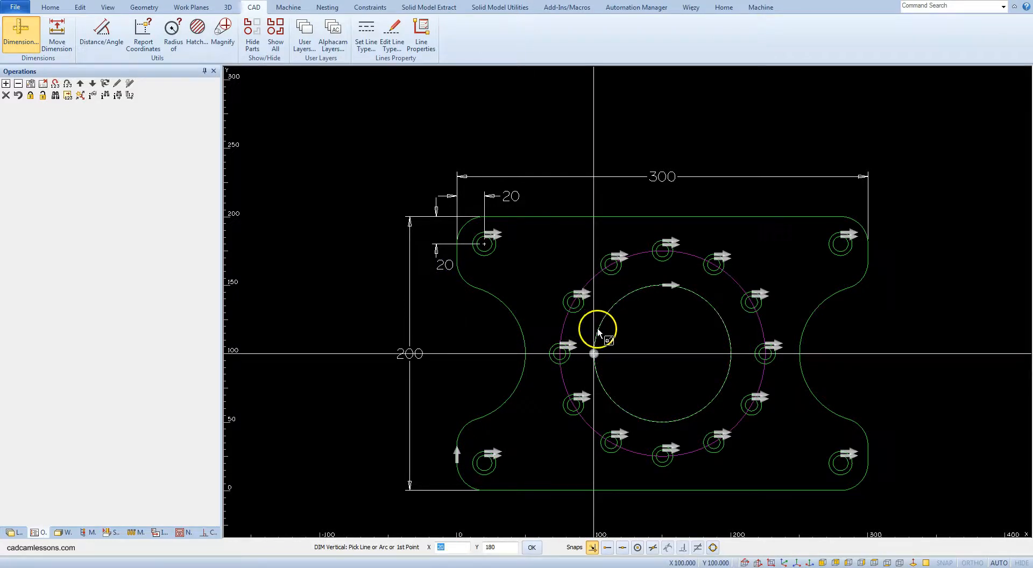
Switch to diameter dimensioning and dimension the inner circle of the plate's lower-left hole, placing the text above the hole
right_click(523, 279)
drag(517, 175, 365, 96)
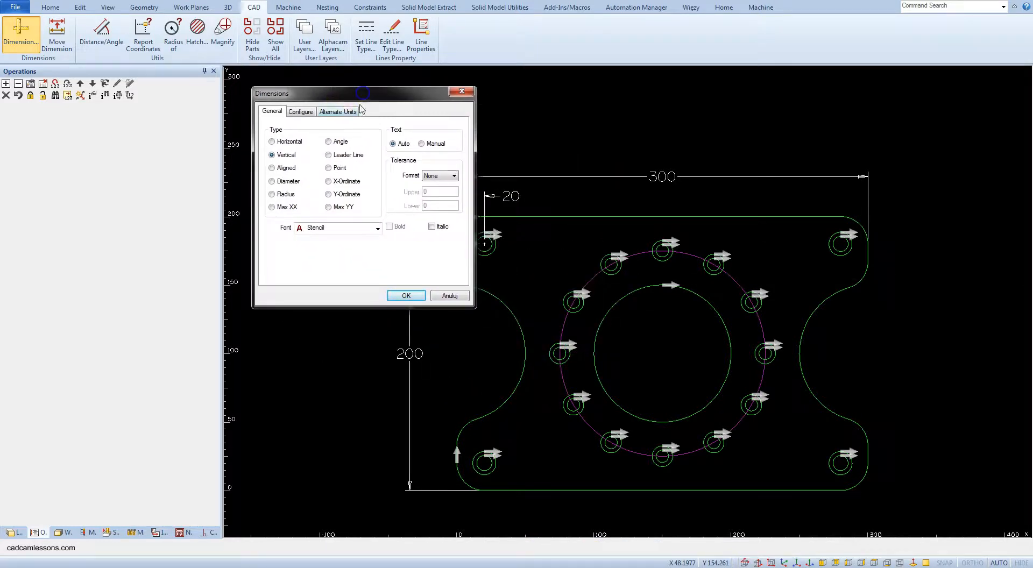
click(287, 183)
click(401, 295)
scroll(497, 252, up, 2)
scroll(497, 252, down, 4)
scroll(483, 359, up, 4)
click(515, 357)
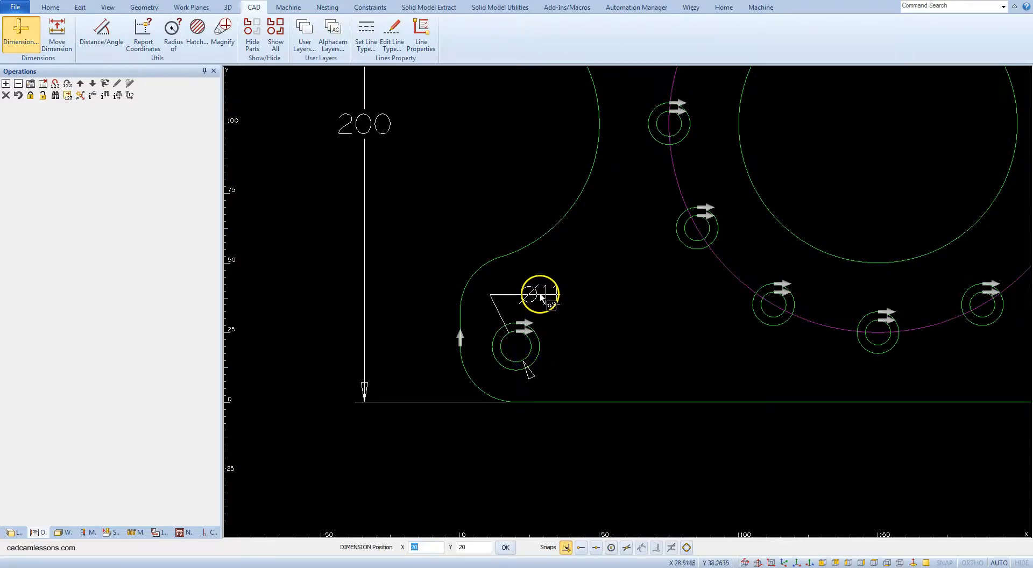
click(541, 295)
Dimension the diameter of the lower-left hole's outer circle, placing the text to the right of the hole inside the plate
click(541, 349)
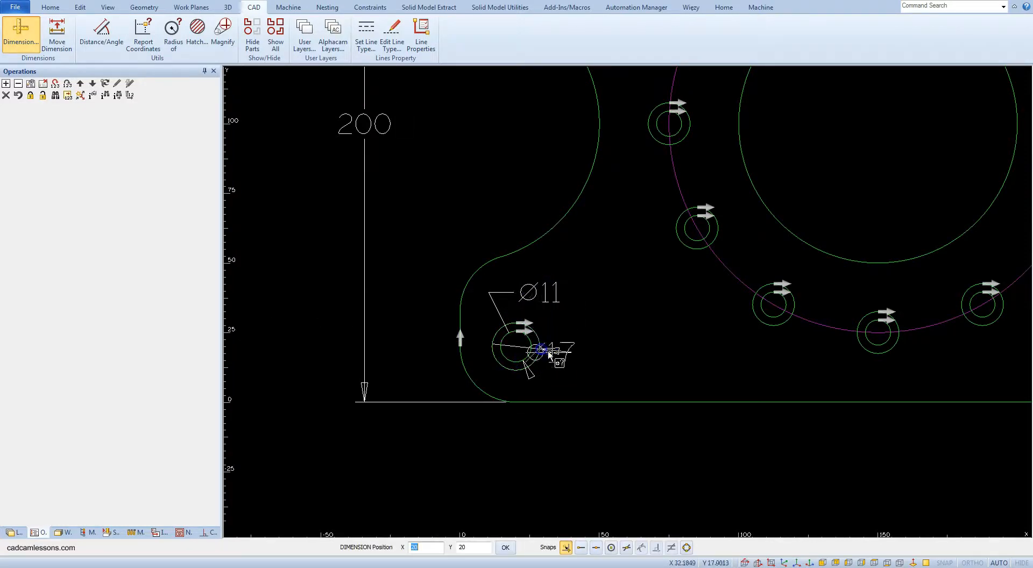
click(591, 370)
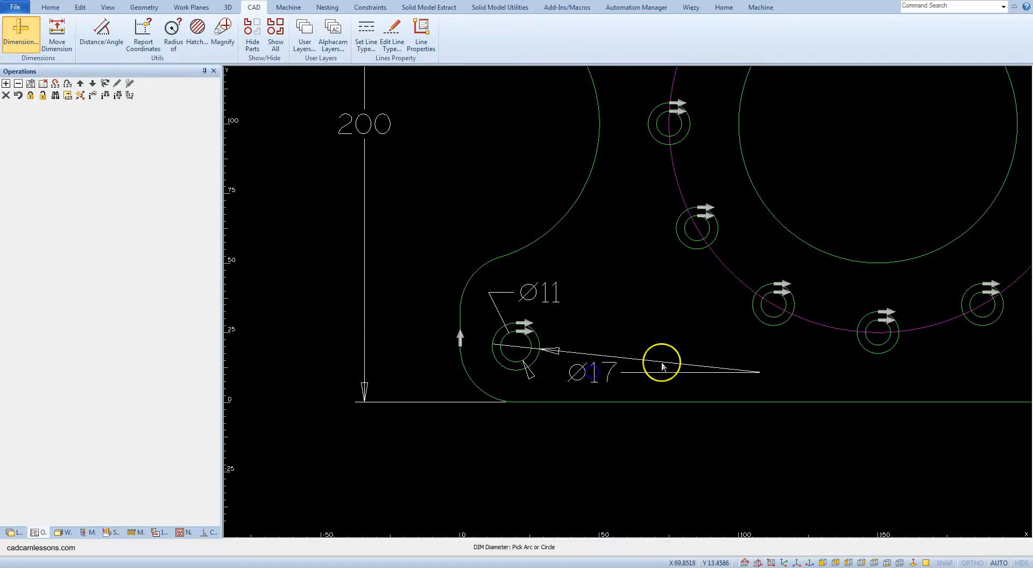
scroll(673, 307, down, 2)
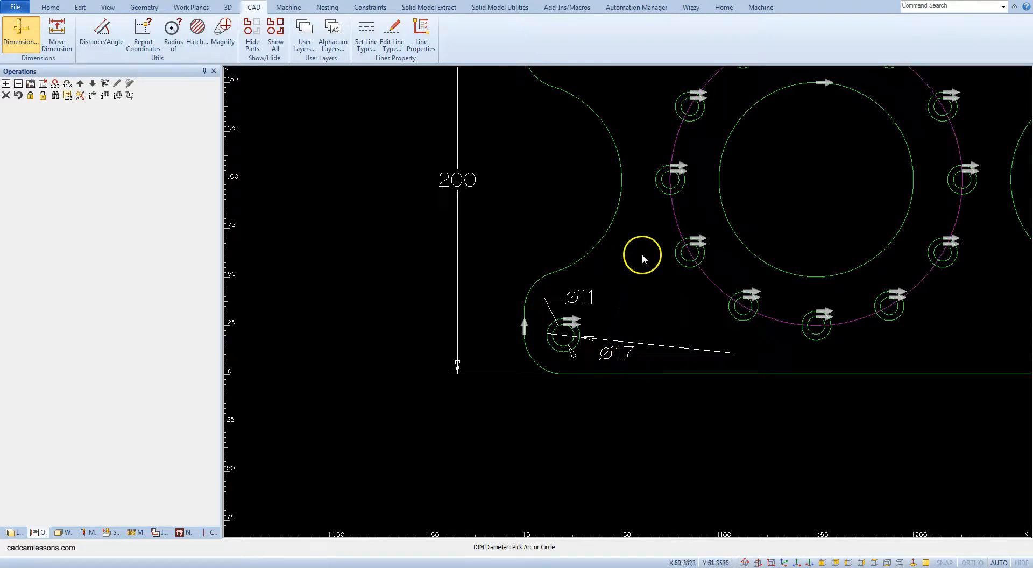
scroll(708, 231, down, 3)
scroll(709, 231, up, 3)
scroll(709, 231, down, 3)
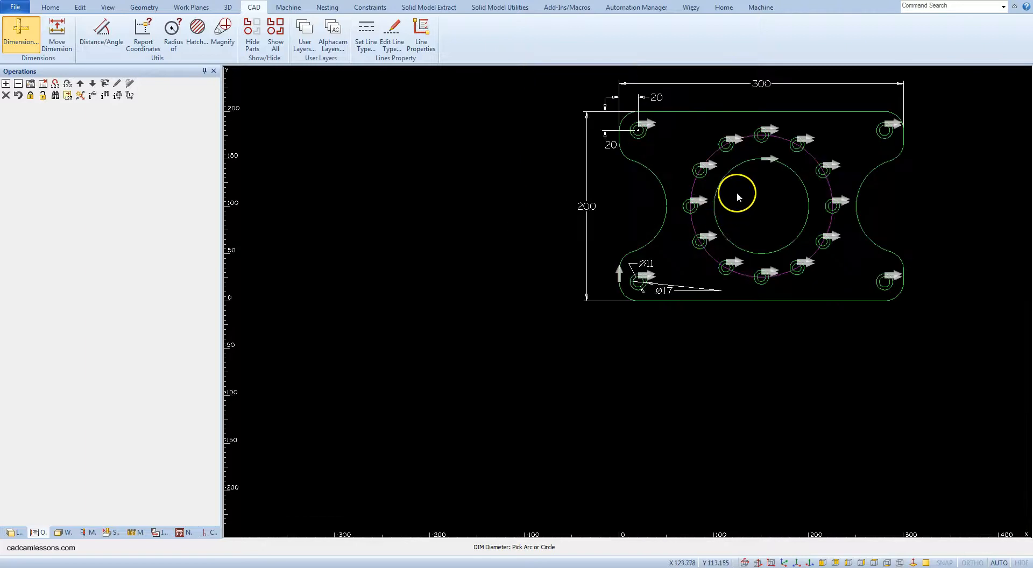
Add diameter dimensions to the large central circle, with centred text, and to the plate's right-hand arc cutout, placing its text inside the cutout
click(735, 173)
click(759, 203)
click(871, 177)
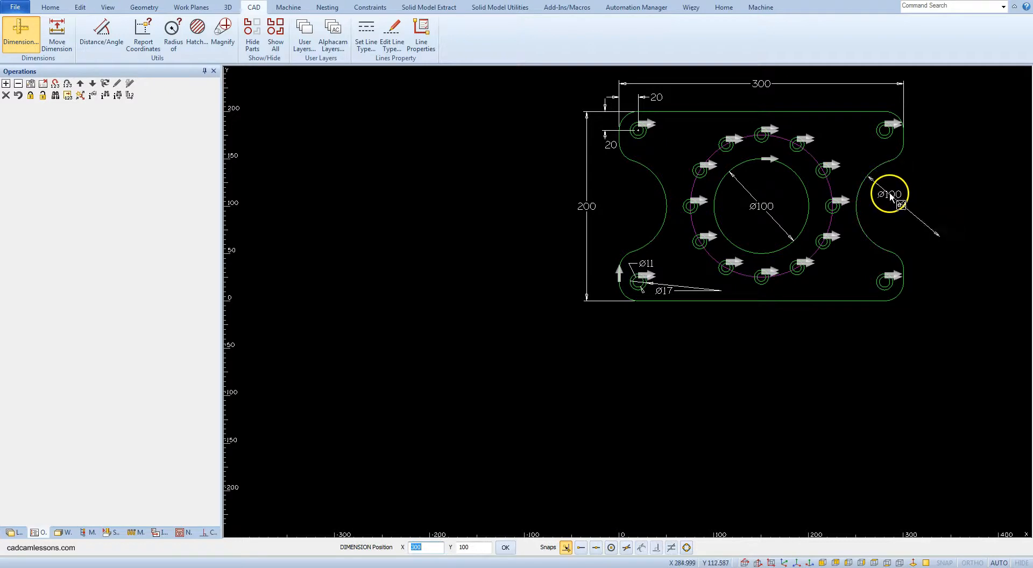
click(888, 194)
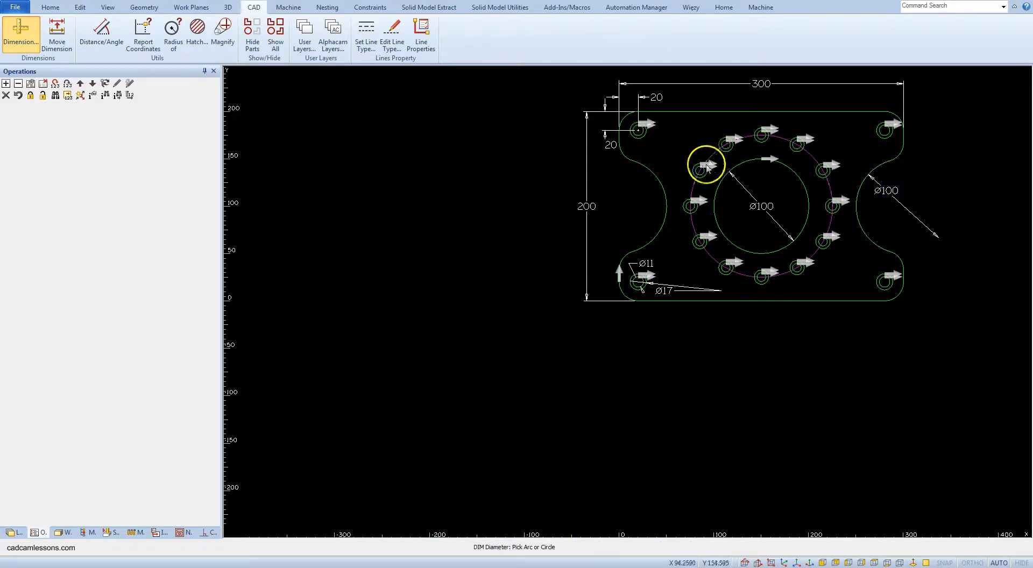
Dimension the diameters of the leftmost bolt-circle hole's inner and outer circles, placing both texts to the left of the hole
scroll(700, 178, down, 3)
scroll(700, 191, up, 6)
click(672, 190)
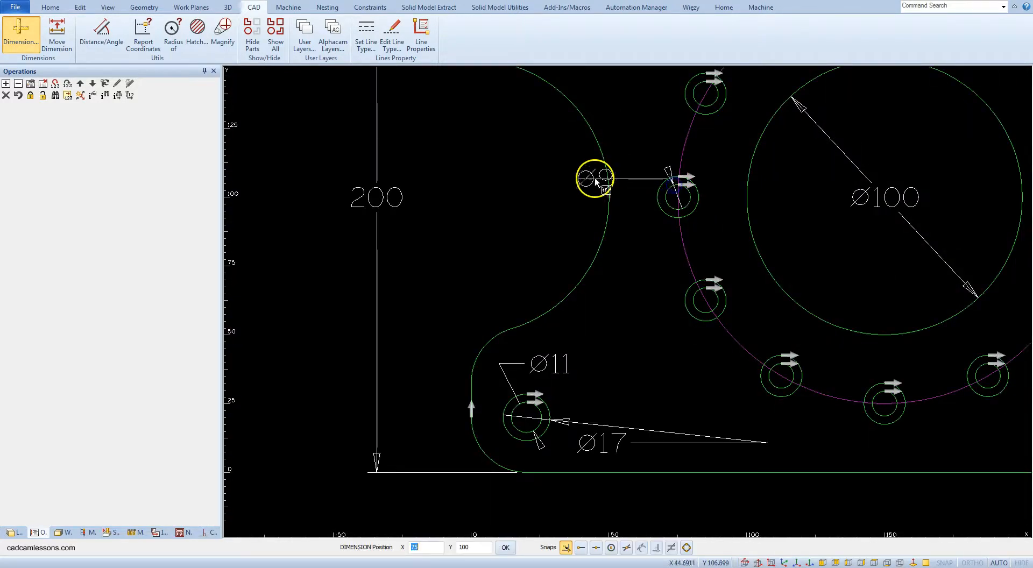
click(590, 189)
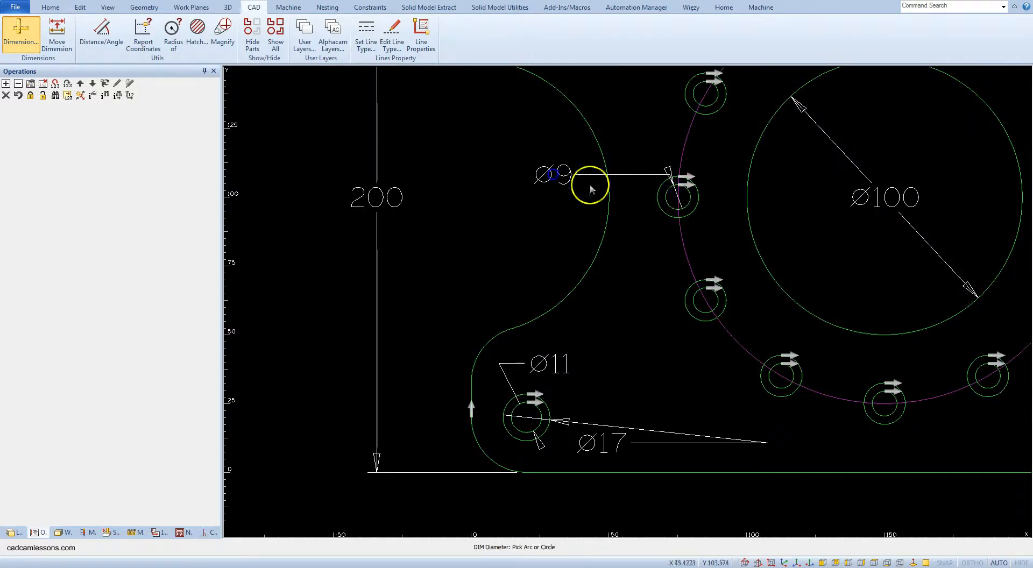
click(662, 184)
click(529, 134)
Dimension the diameter of the bolt circle, placing the text above it at the midpoint of the plate's top edge
scroll(700, 223, up, 2)
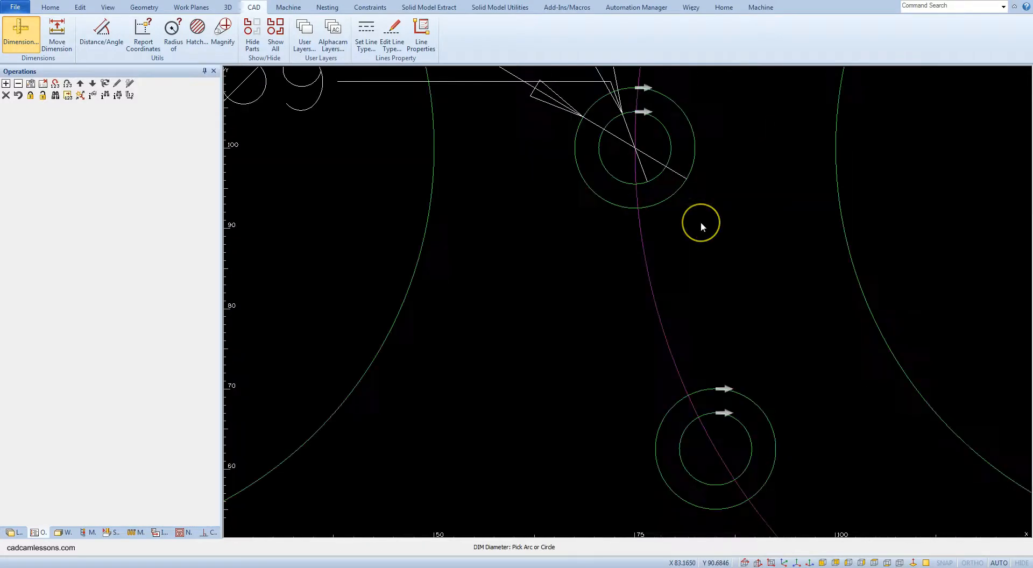
scroll(701, 221, down, 5)
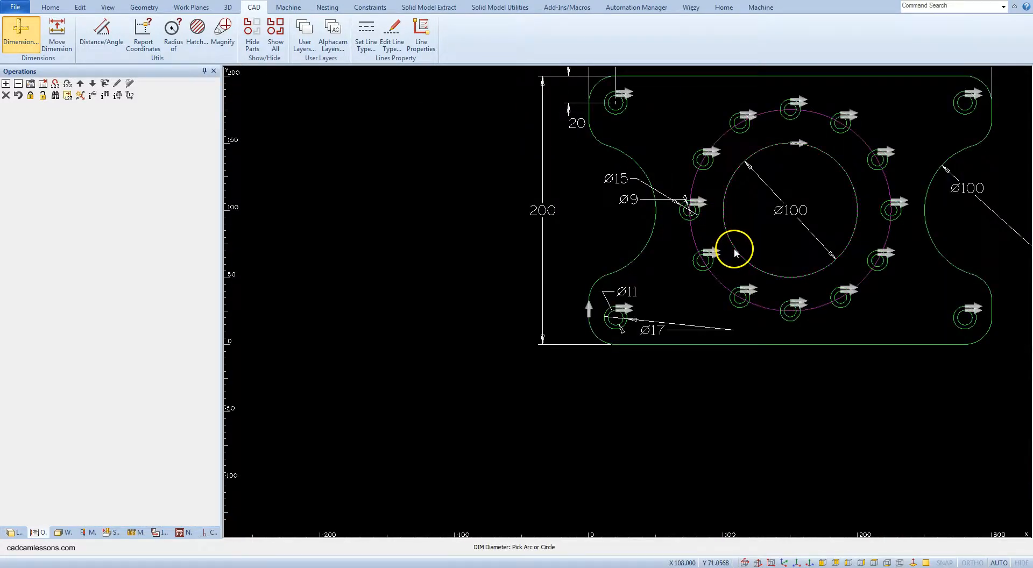
scroll(736, 249, down, 2)
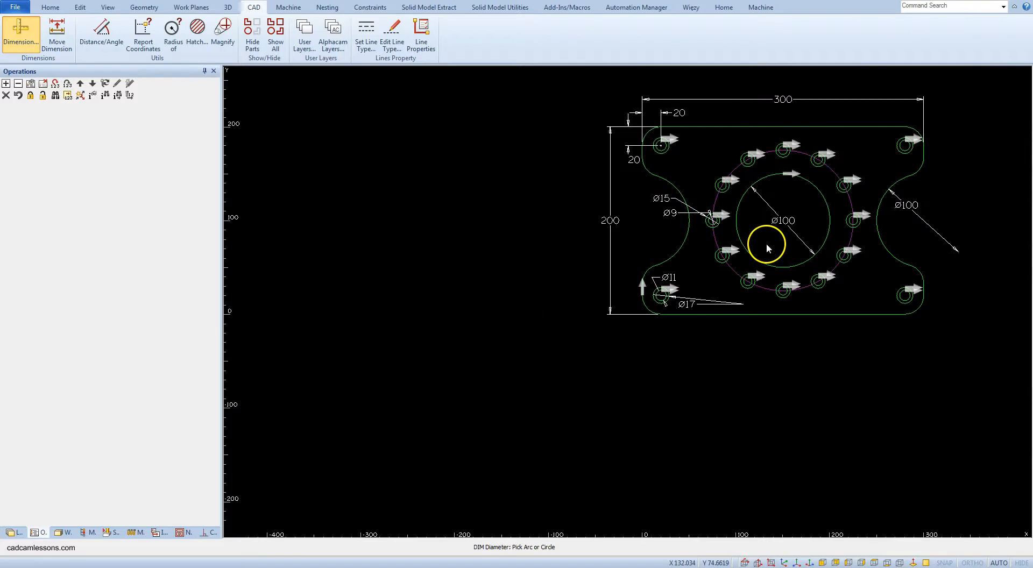
click(771, 153)
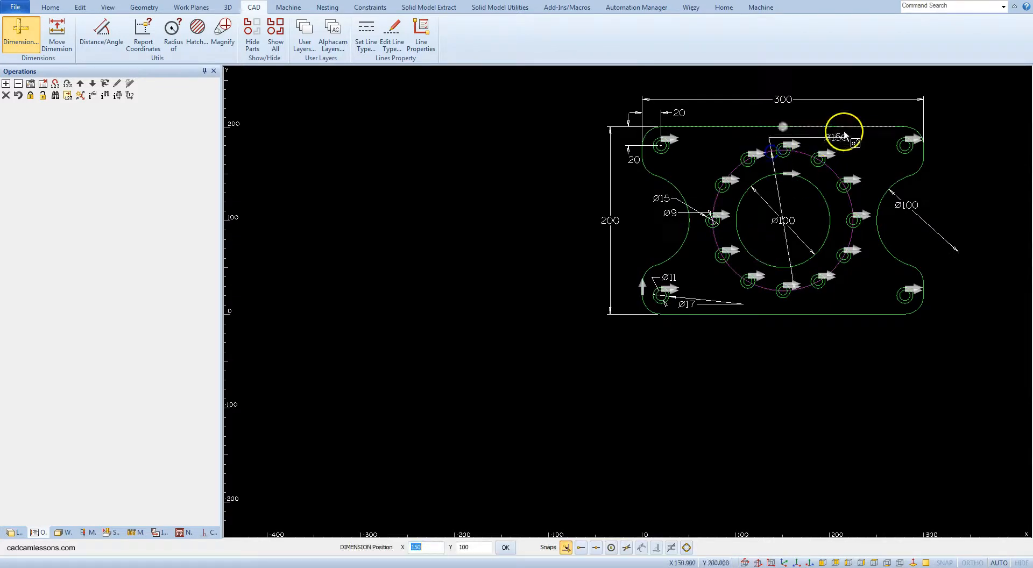
click(842, 139)
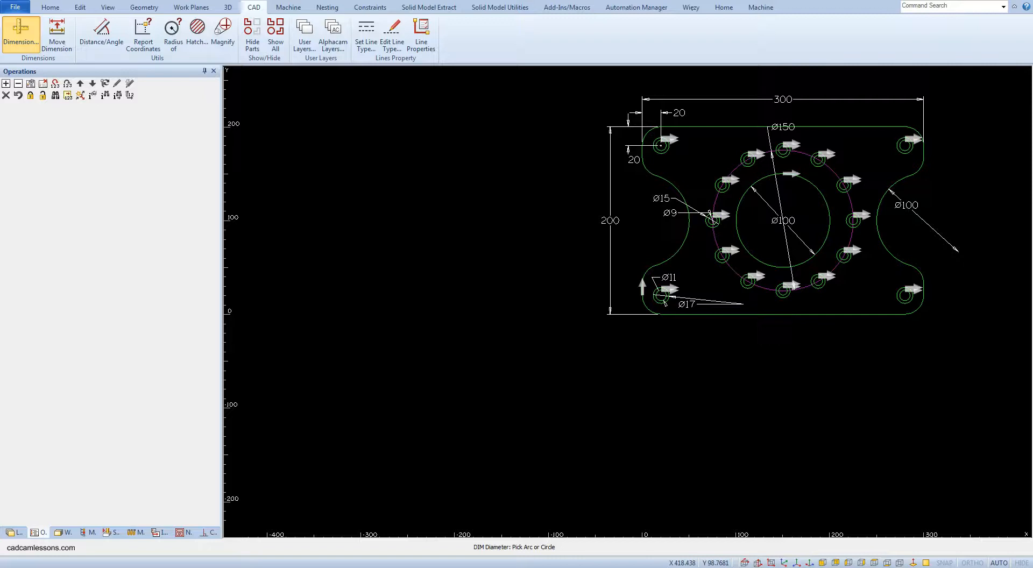
Switch to radius dimensioning and dimension the plate's lower-right corner arc, placing the text outside to the right, then finish dimensioning
right_click(559, 206)
click(433, 277)
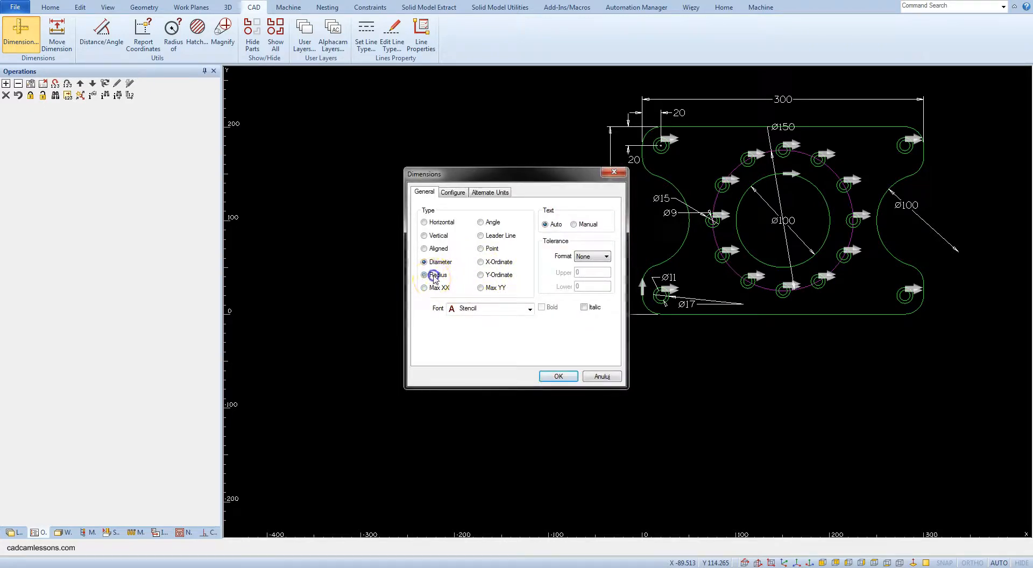
click(560, 376)
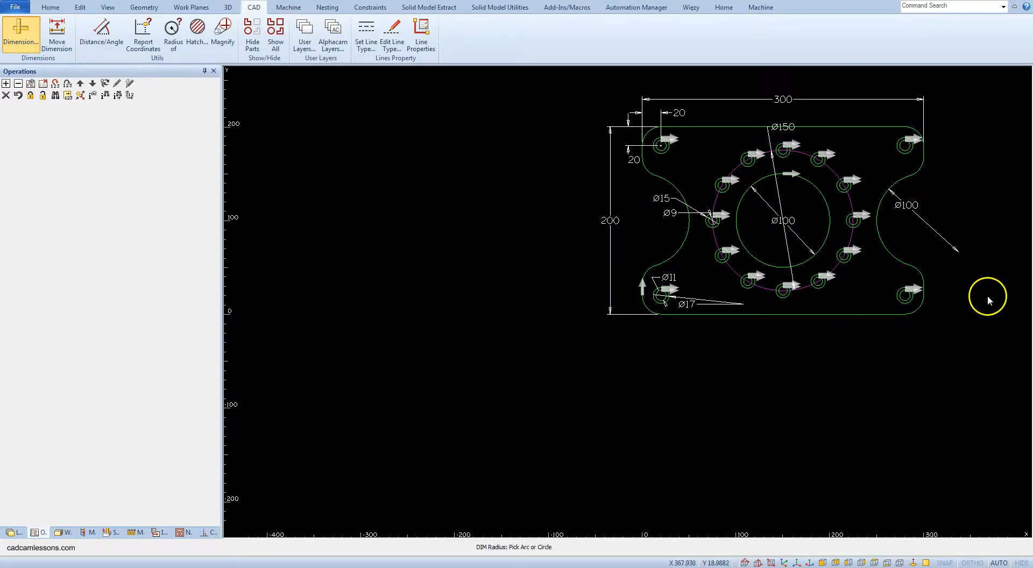
click(920, 310)
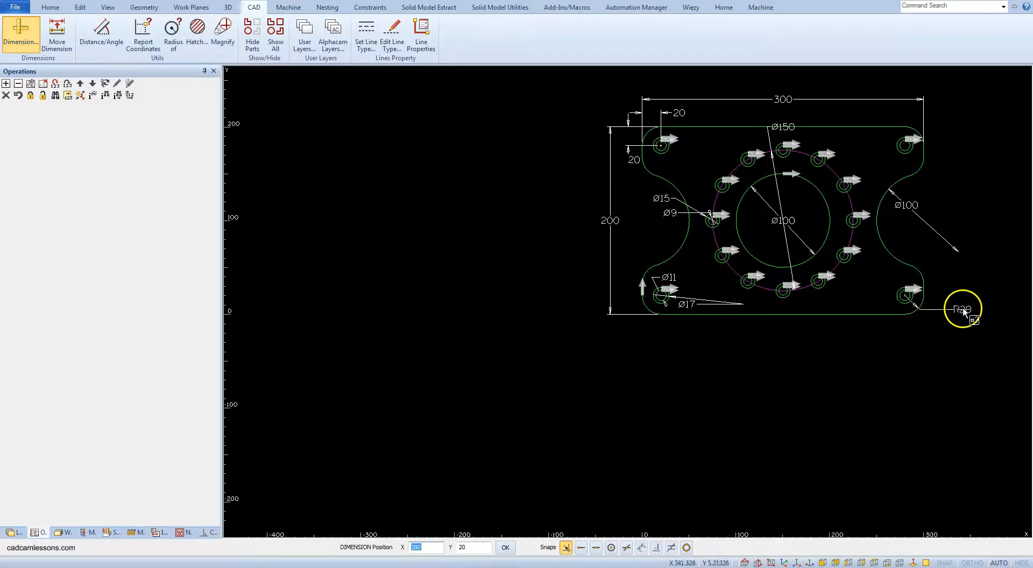
click(964, 311)
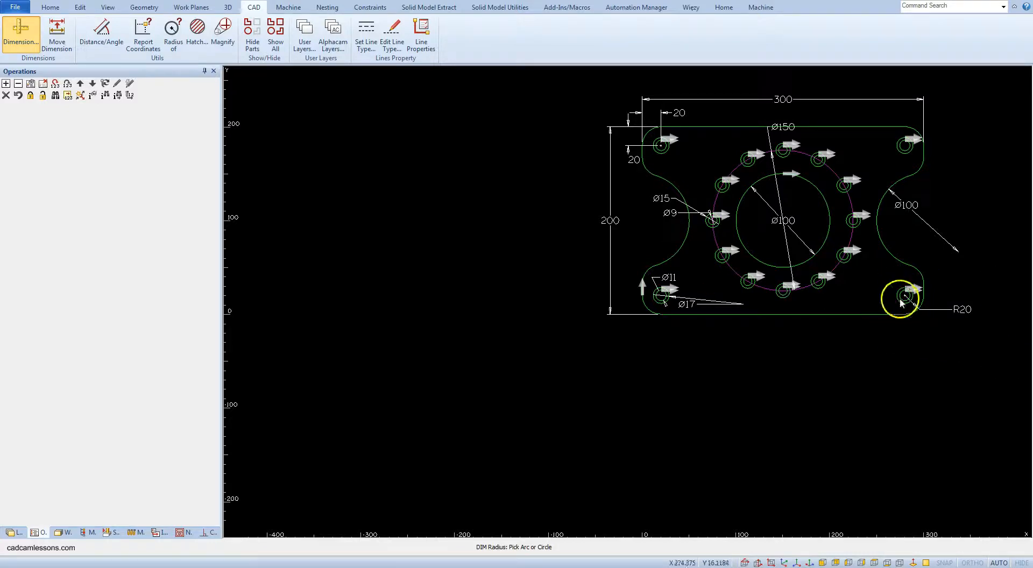
right_click(488, 263)
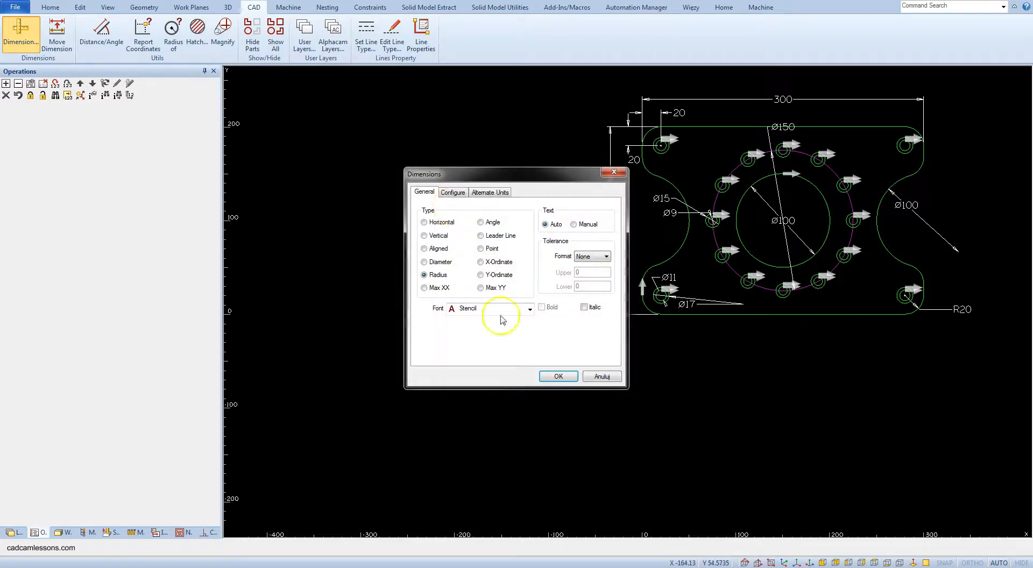
click(601, 377)
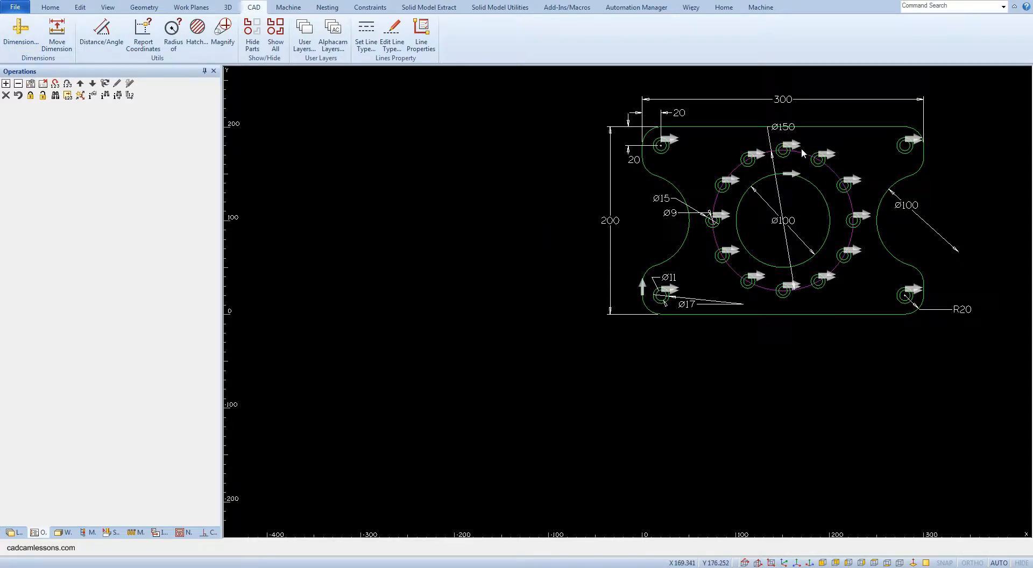
Edit the text of the lower-left hole's inner diameter dimension to read "4 x Ø11"
click(144, 7)
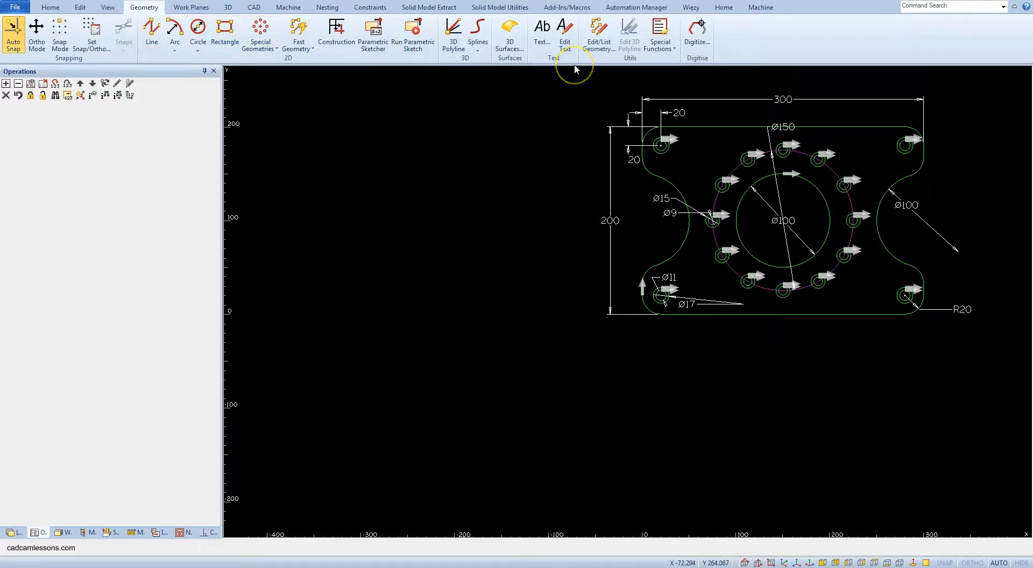
click(566, 36)
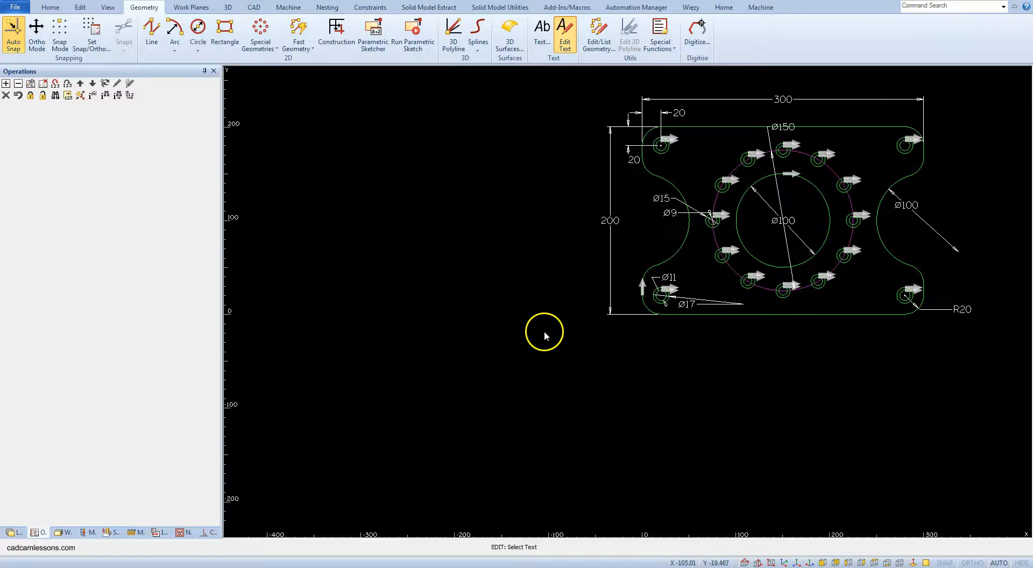
click(670, 280)
click(674, 300)
click(668, 279)
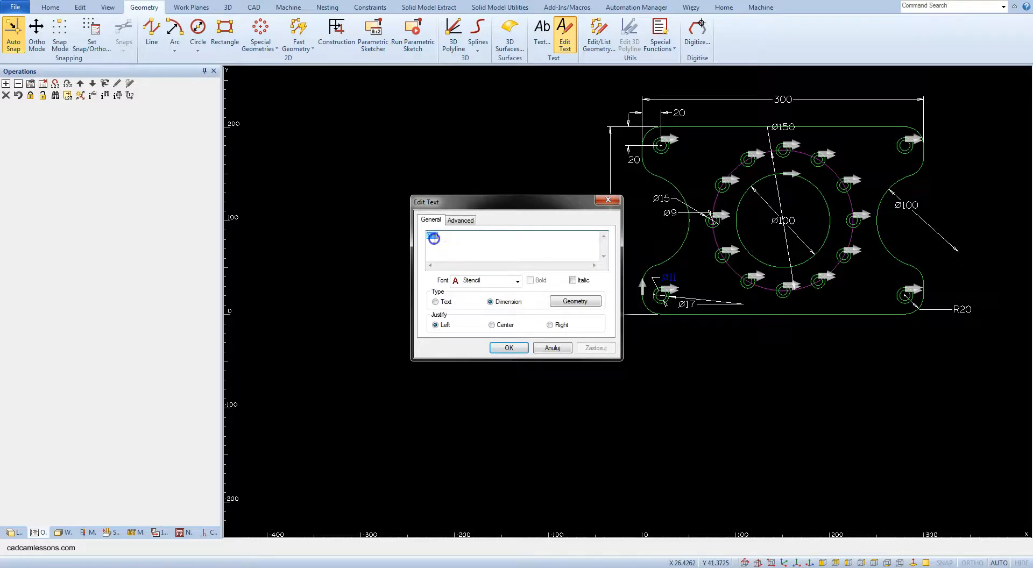
click(428, 237)
text(4 x)
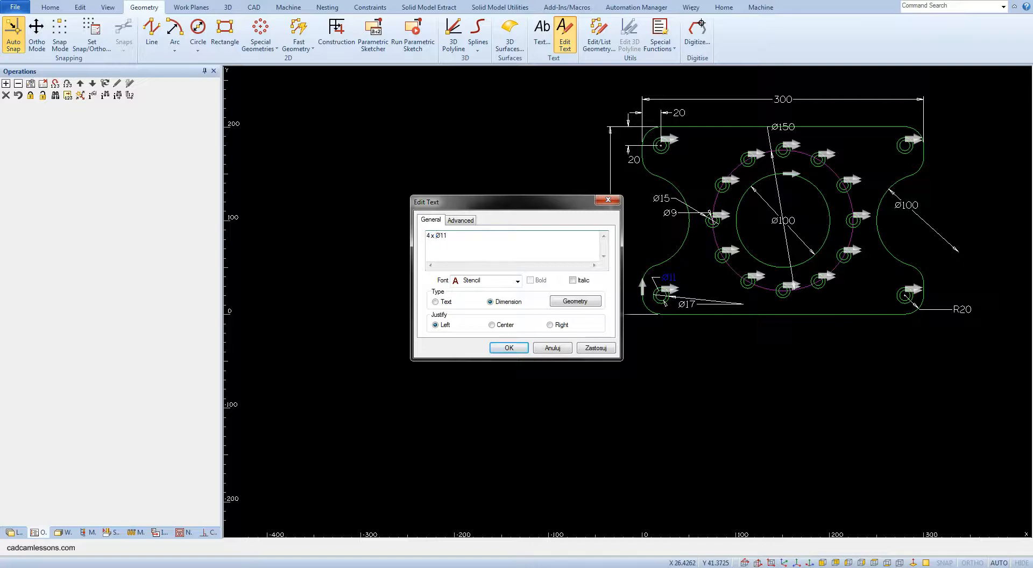
click(509, 349)
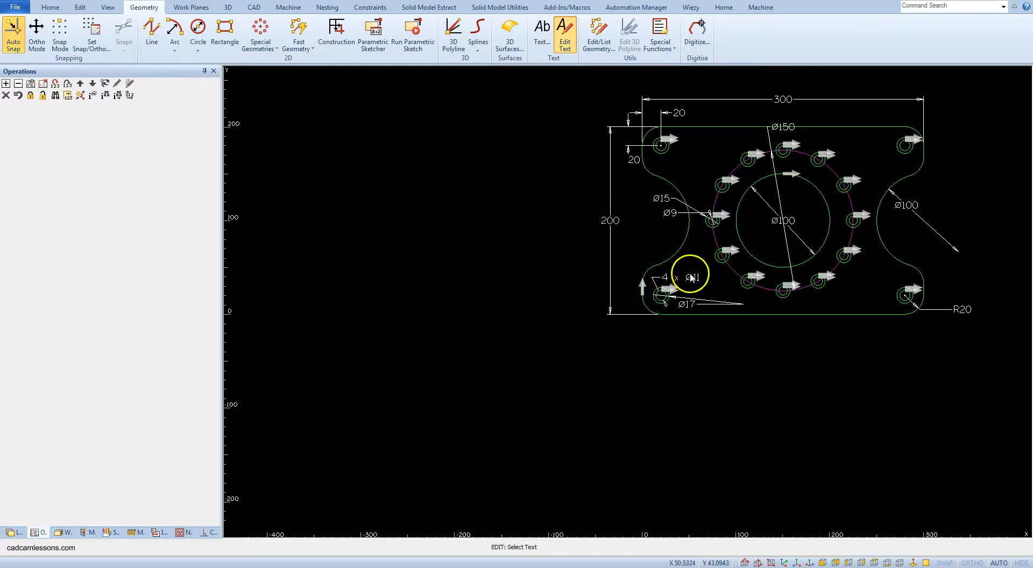
Change the text of the lower-left hole's outer diameter dimension to "4 x Ø17"
click(684, 306)
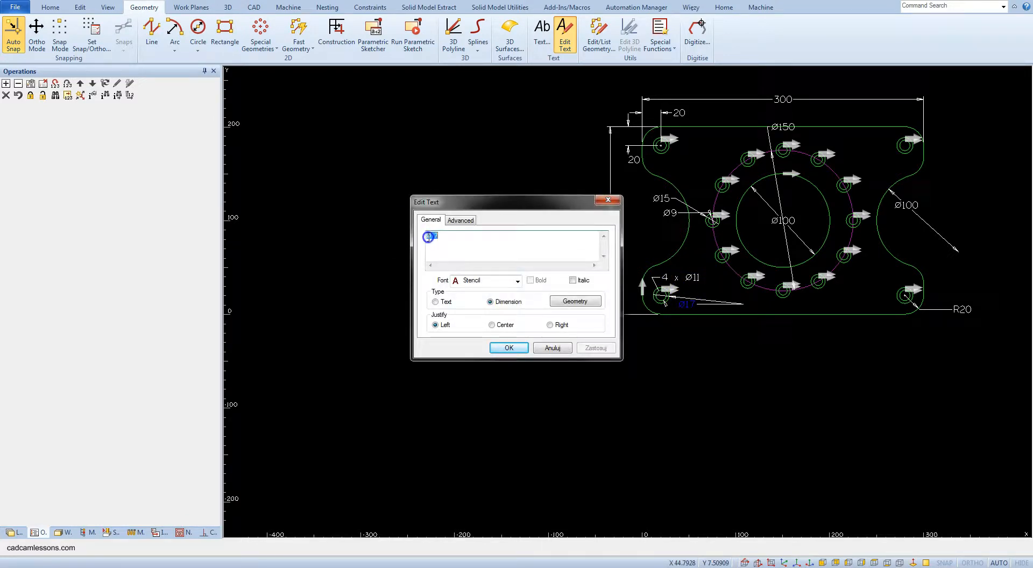
text(4 x)
click(506, 349)
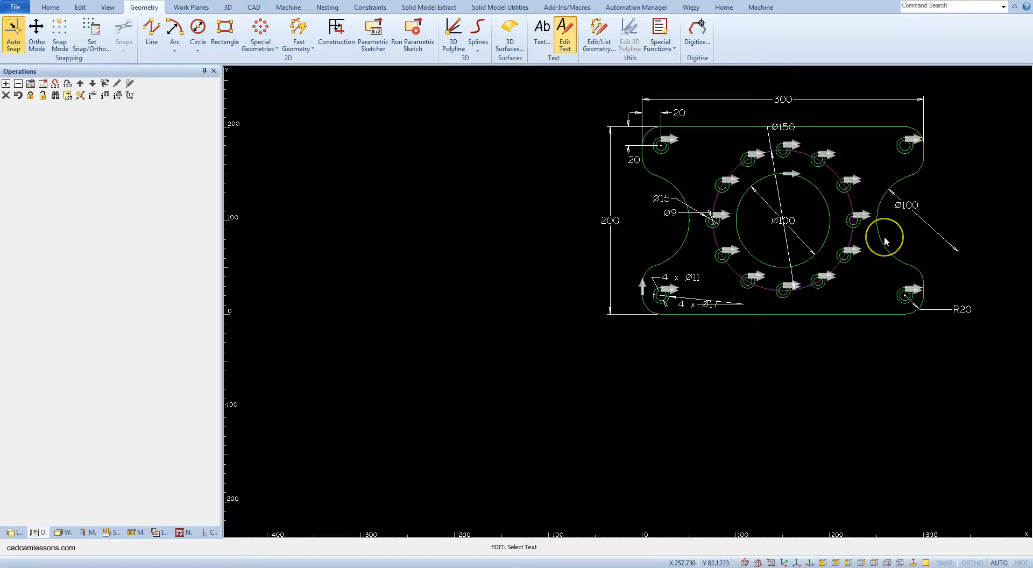
Edit the leftmost bolt-circle hole's two diameter texts to read "12 x Ø15" and "12 x Ø9"
click(659, 199)
click(428, 237)
text(12 xØ15)
click(509, 347)
click(434, 238)
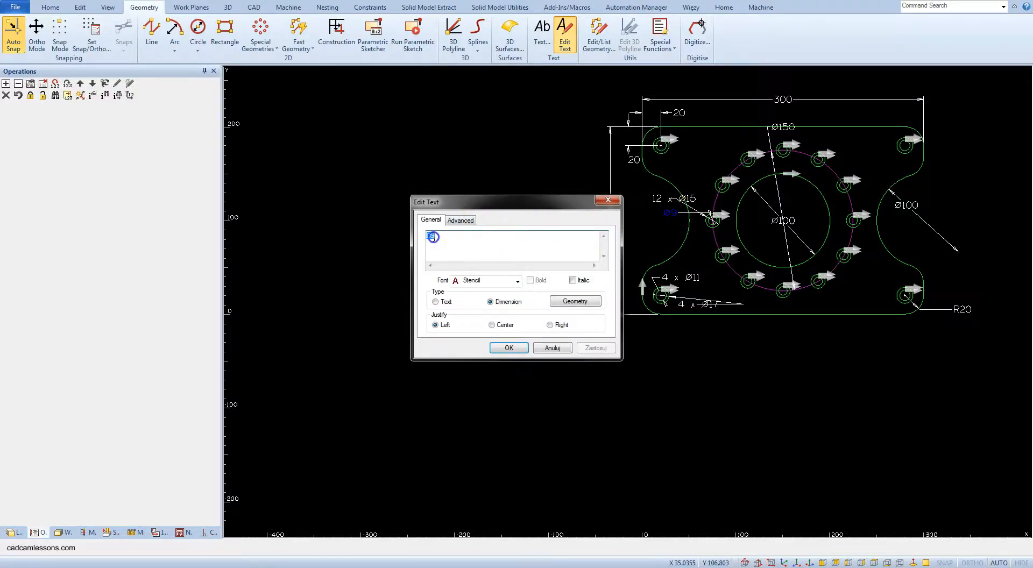
text(12 x)
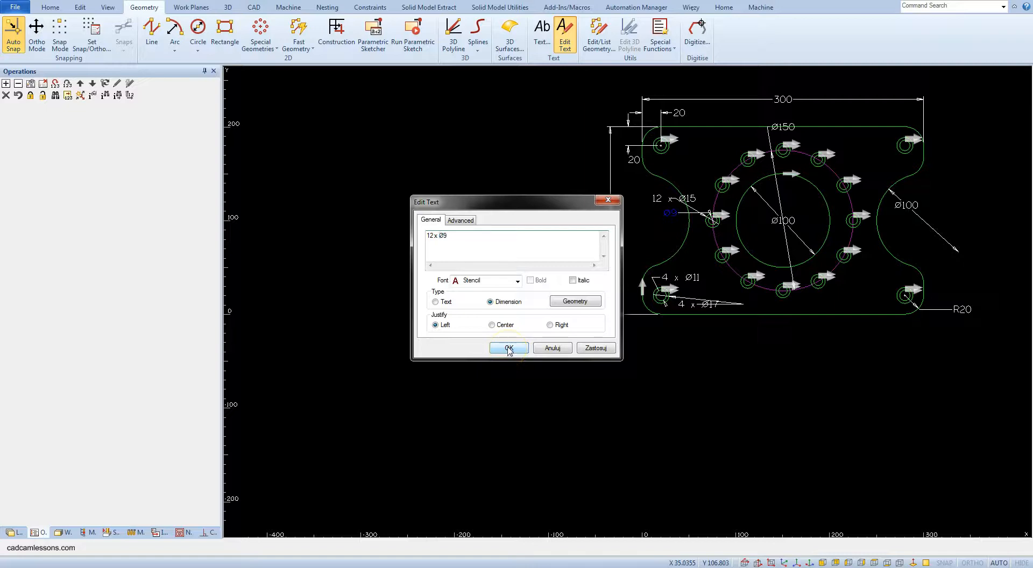
click(508, 349)
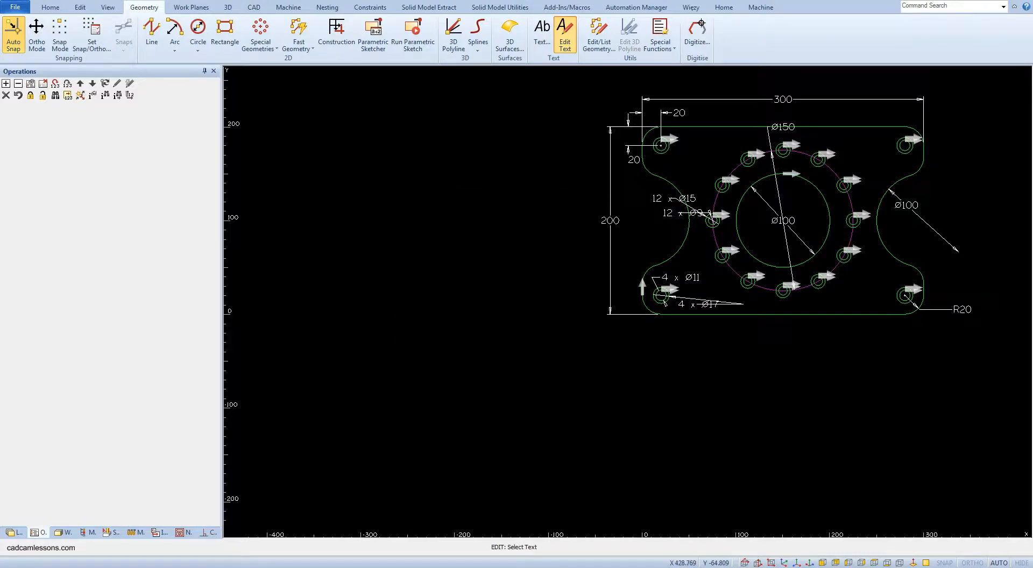
Change the corner radius dimension's text to "8 x R20" and finish text editing
click(962, 310)
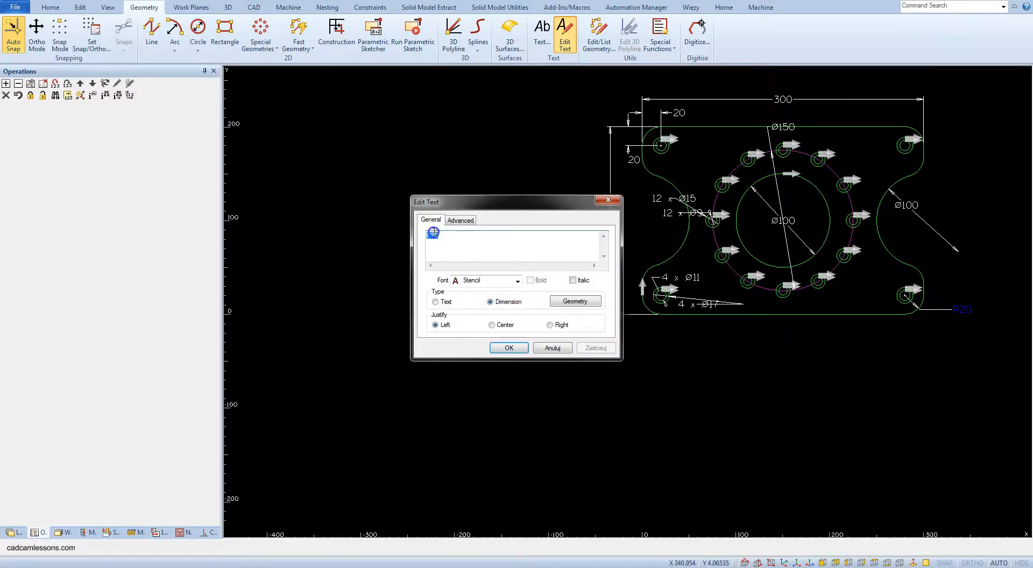
text(8 x)
click(509, 348)
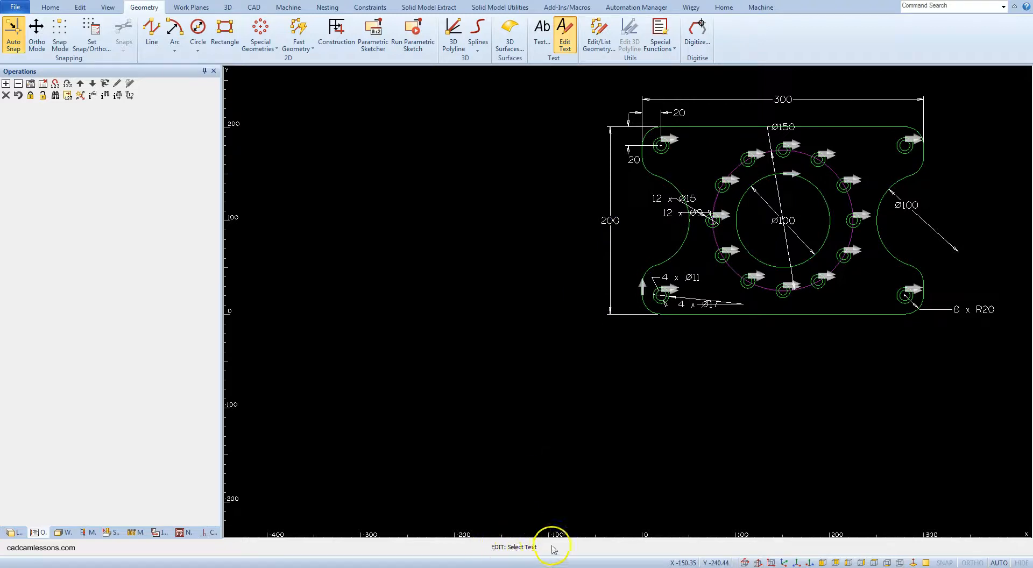
right_click(535, 230)
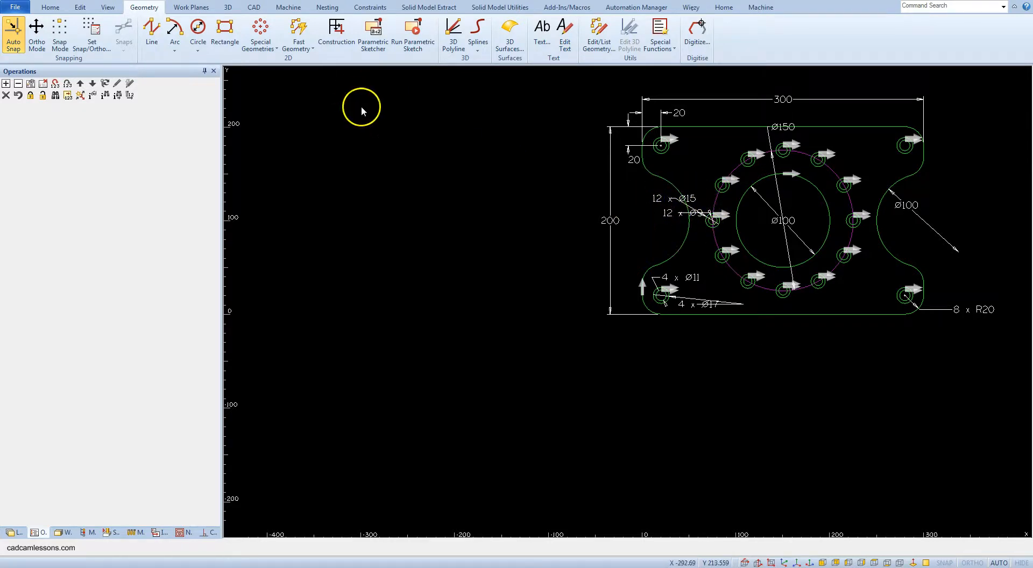
With Auto Snap turned off, move the "12 x Ø15" and "12 x Ø9" dimensions up and left into the left cutout, clear of their leader lines
click(252, 8)
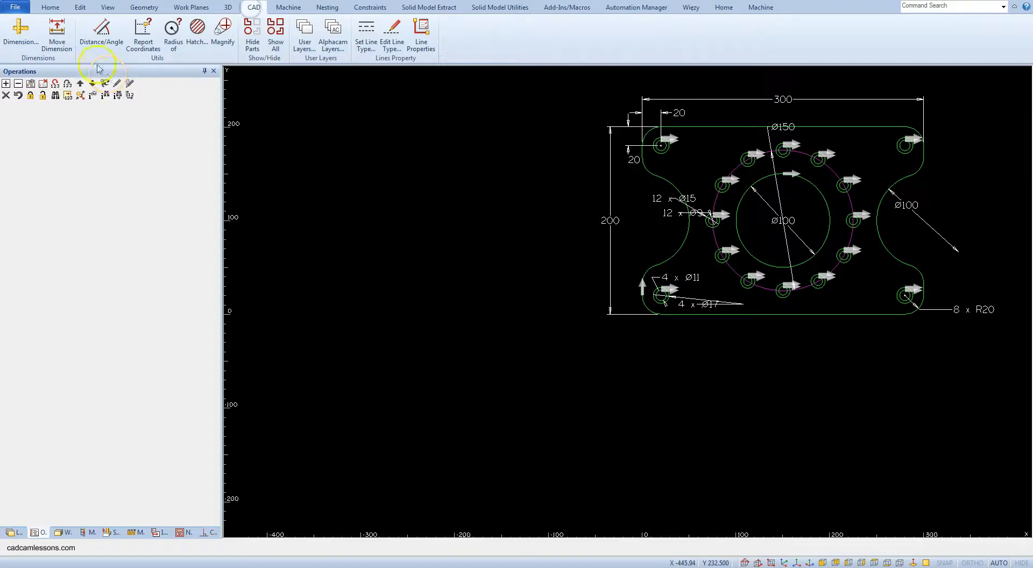
click(66, 51)
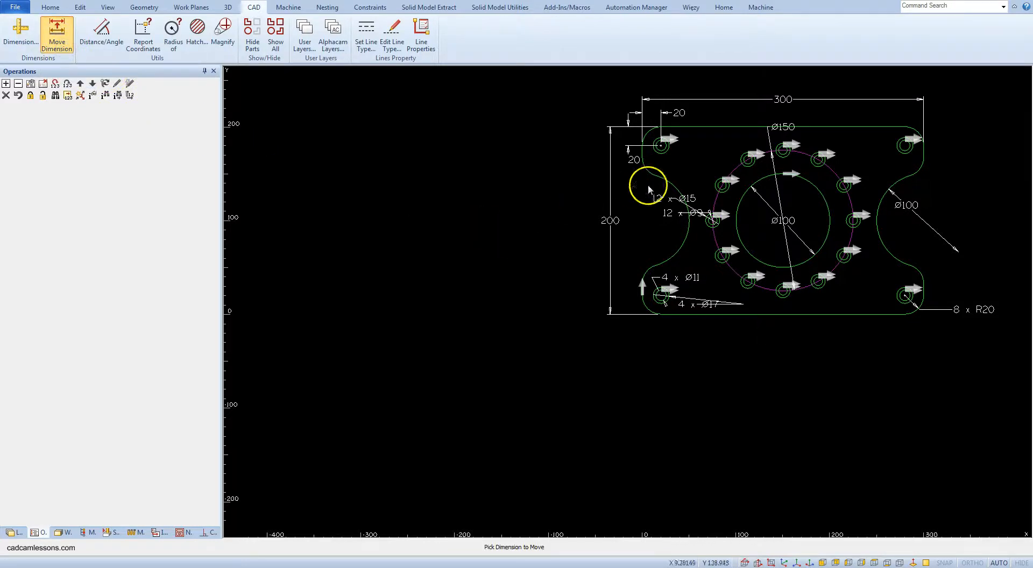
click(677, 199)
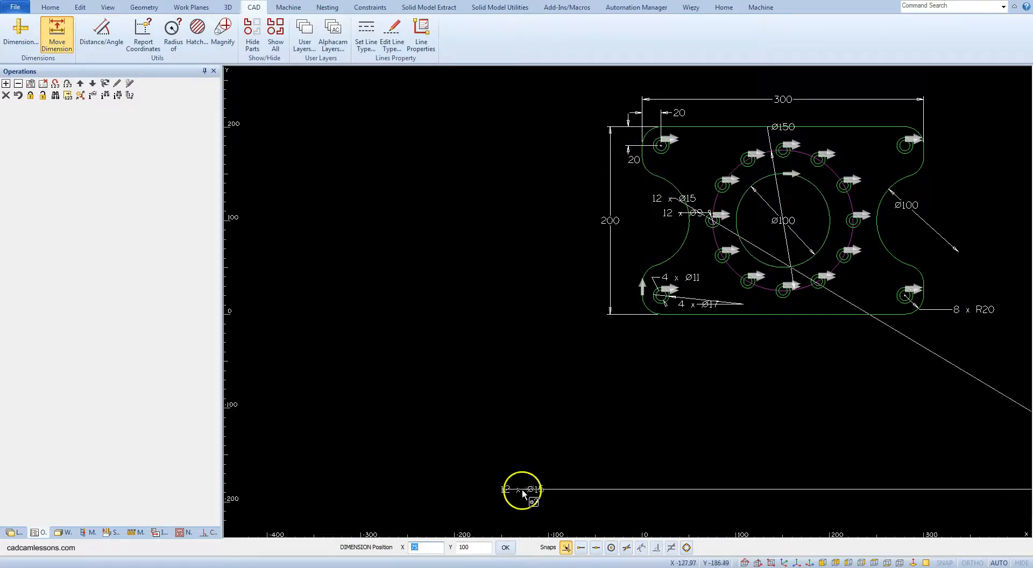
click(566, 548)
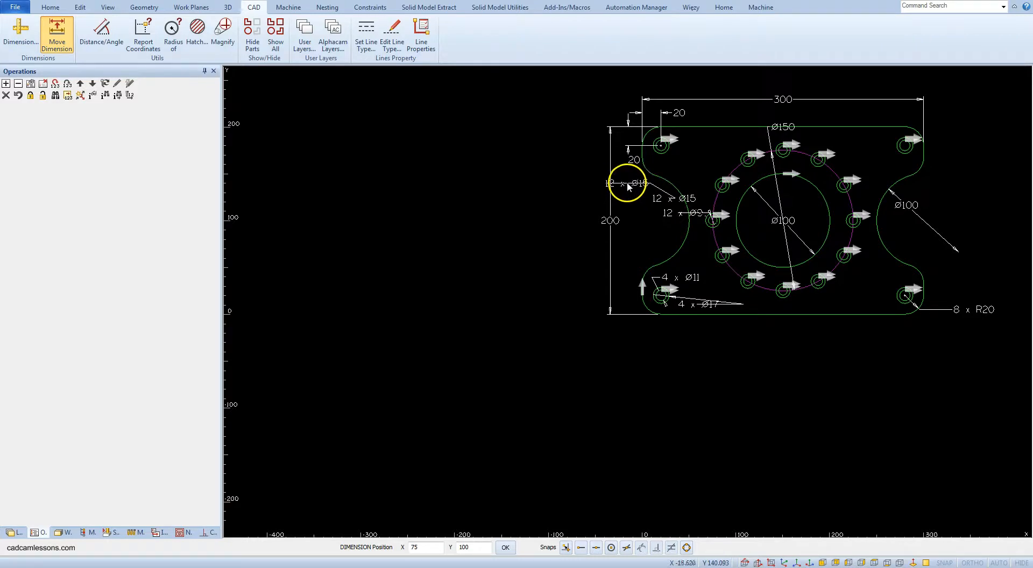
click(637, 187)
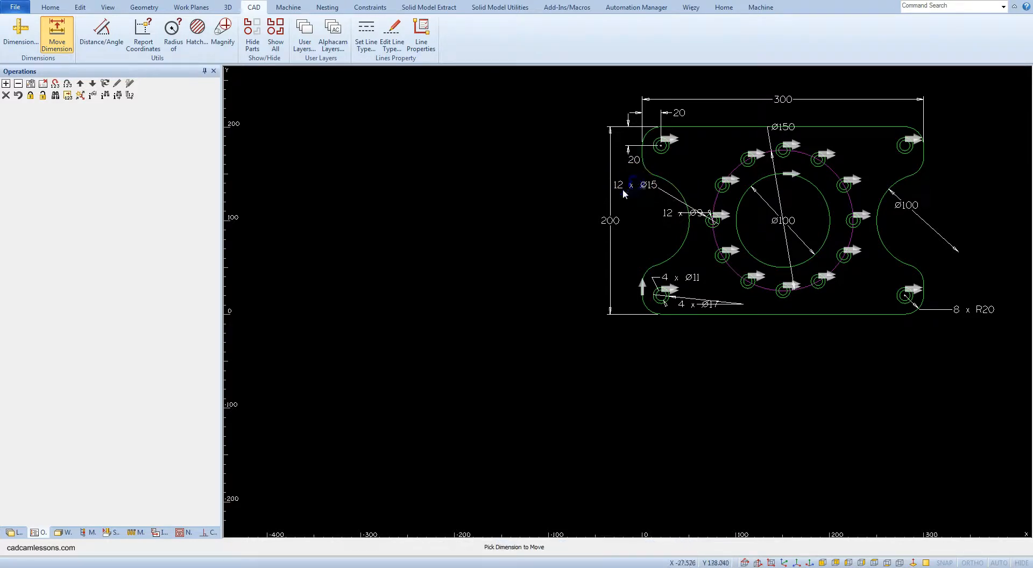
click(668, 212)
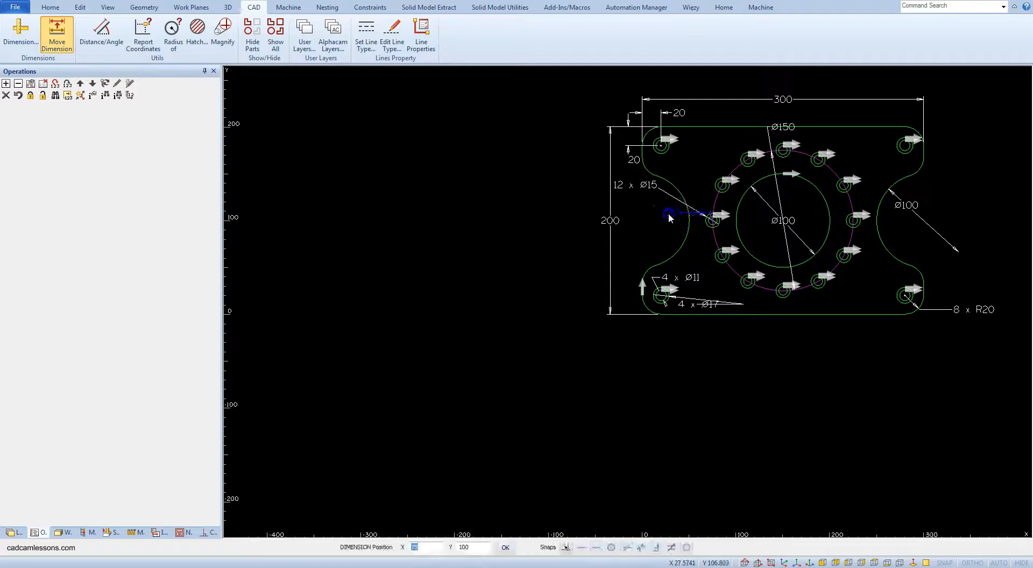
click(638, 200)
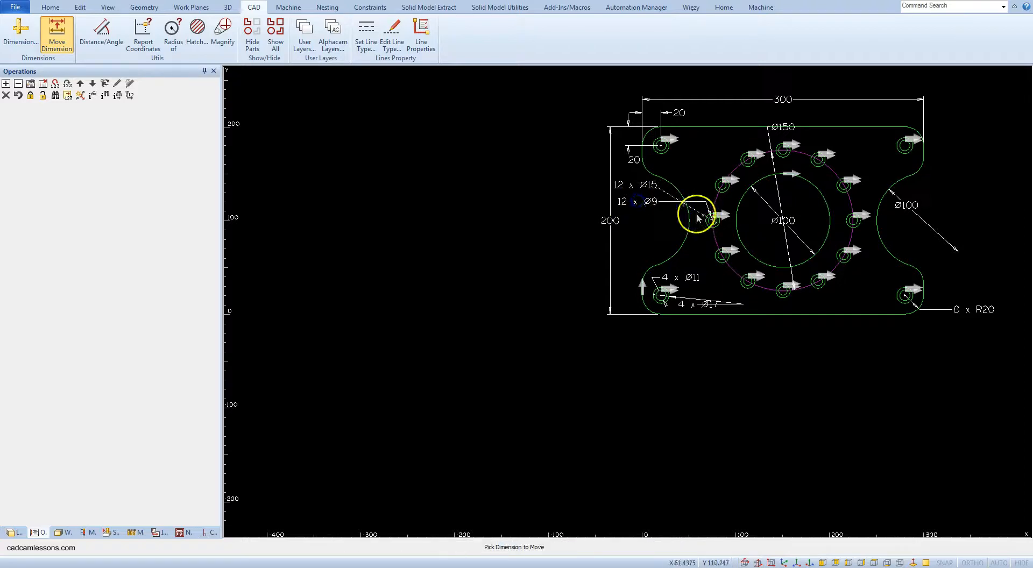
Reposition the "4 x Ø17" dimension closer beside its hole and the "12 x Ø15" dimension just below the "12 x Ø9" one
click(706, 311)
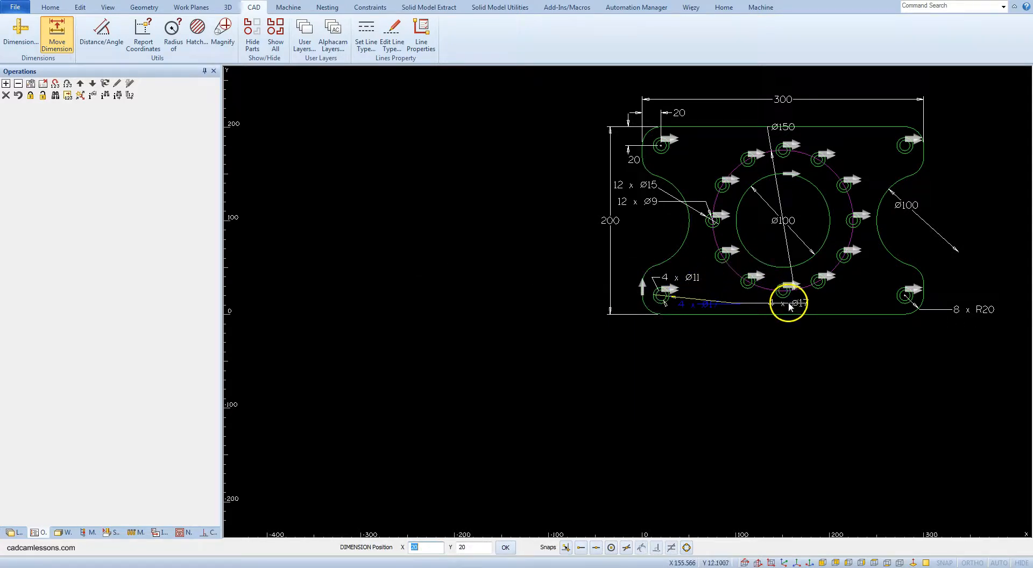
click(706, 297)
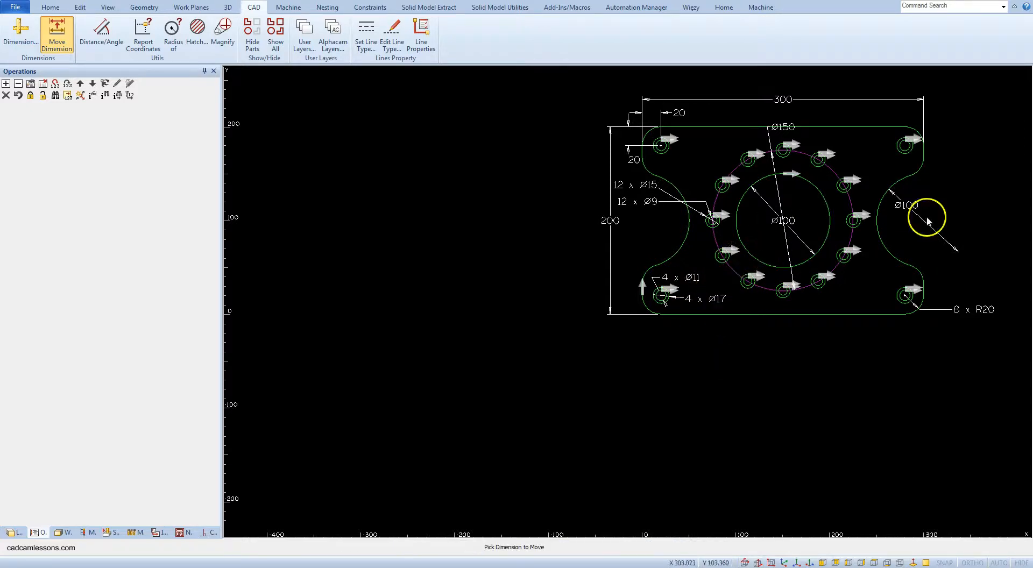
click(649, 202)
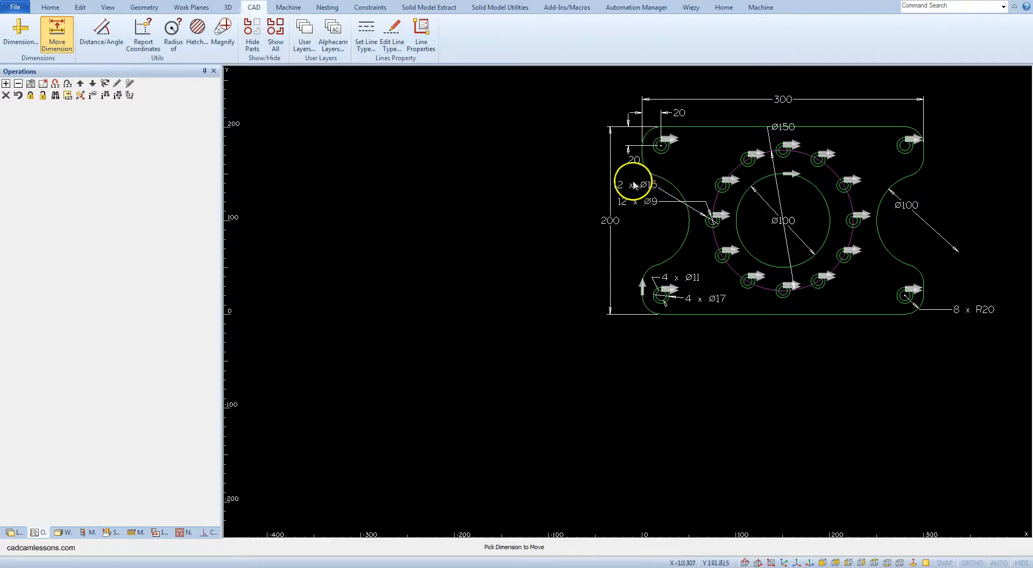
click(633, 184)
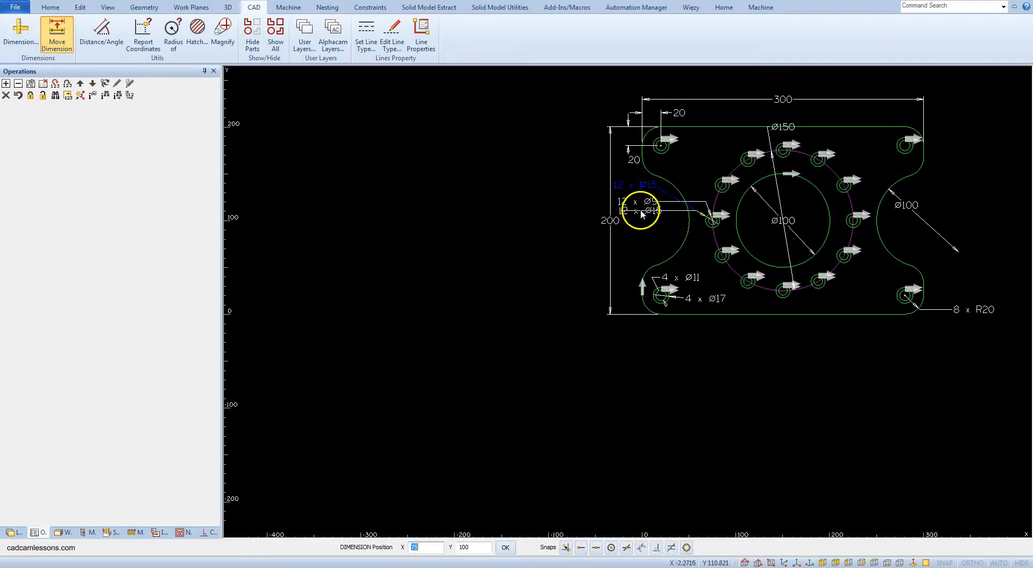
click(647, 216)
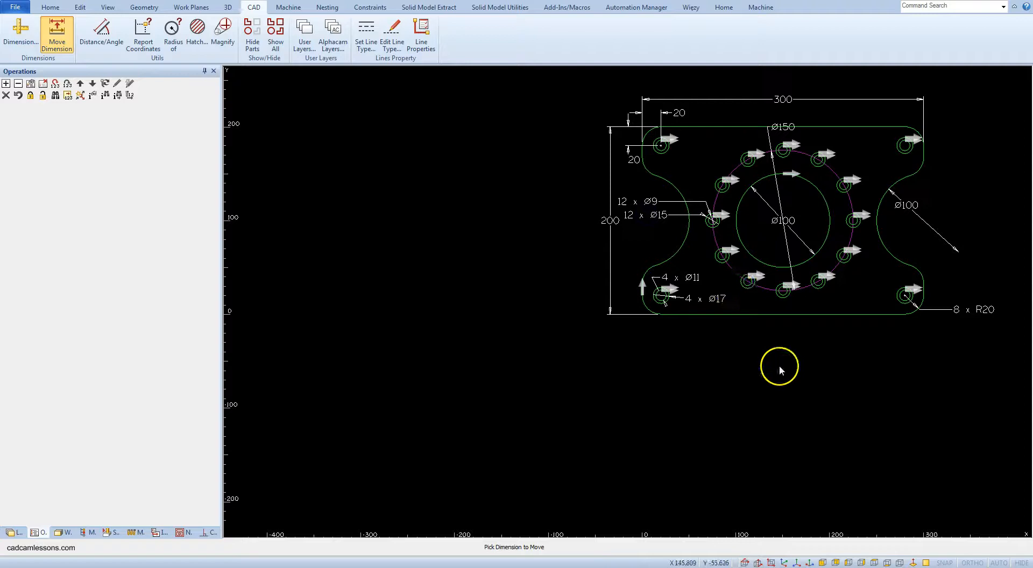
Move the bolt circle's Ø150 dimension outside the circle, to its upper left within the plate
click(783, 127)
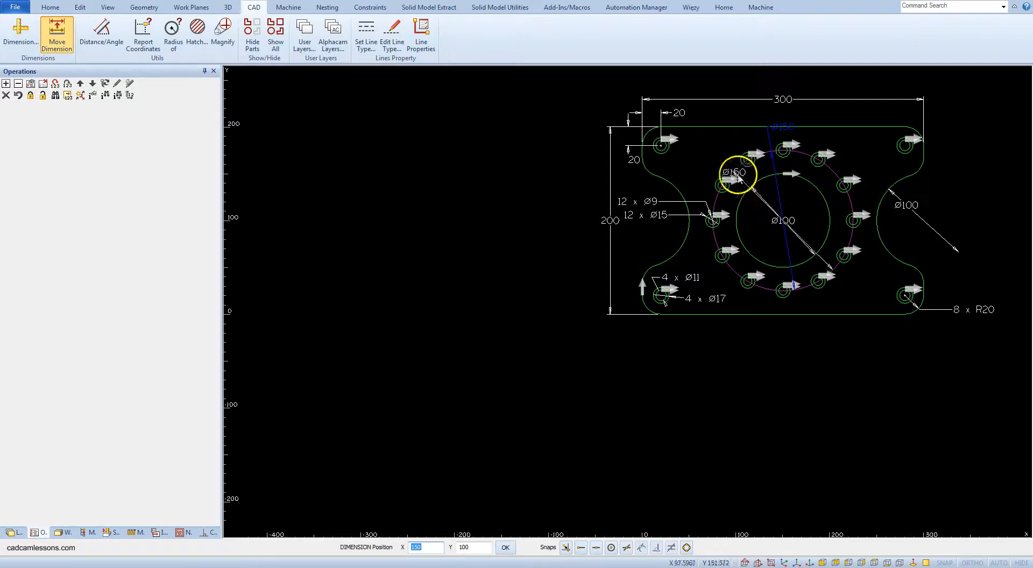
click(701, 156)
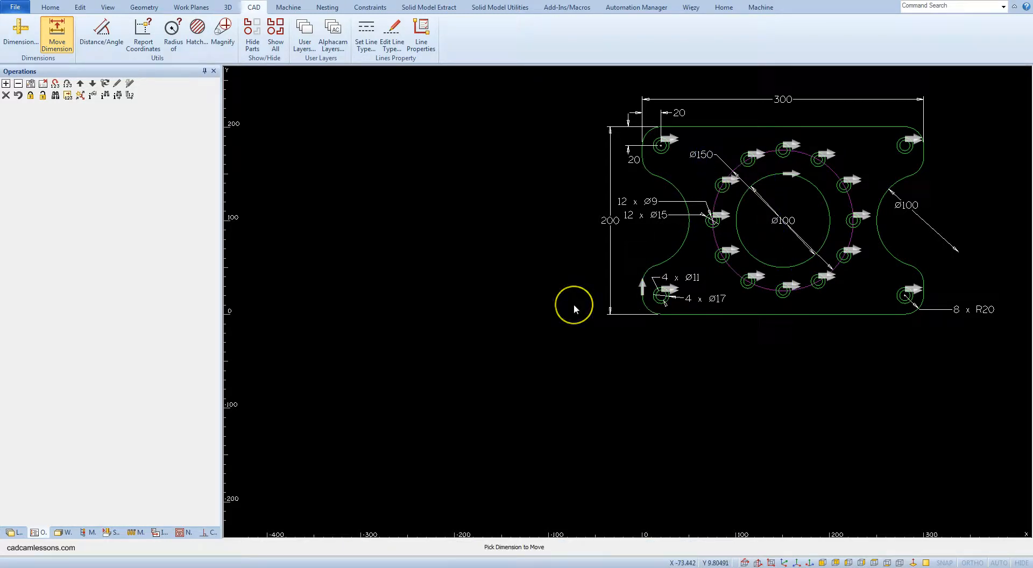
click(878, 417)
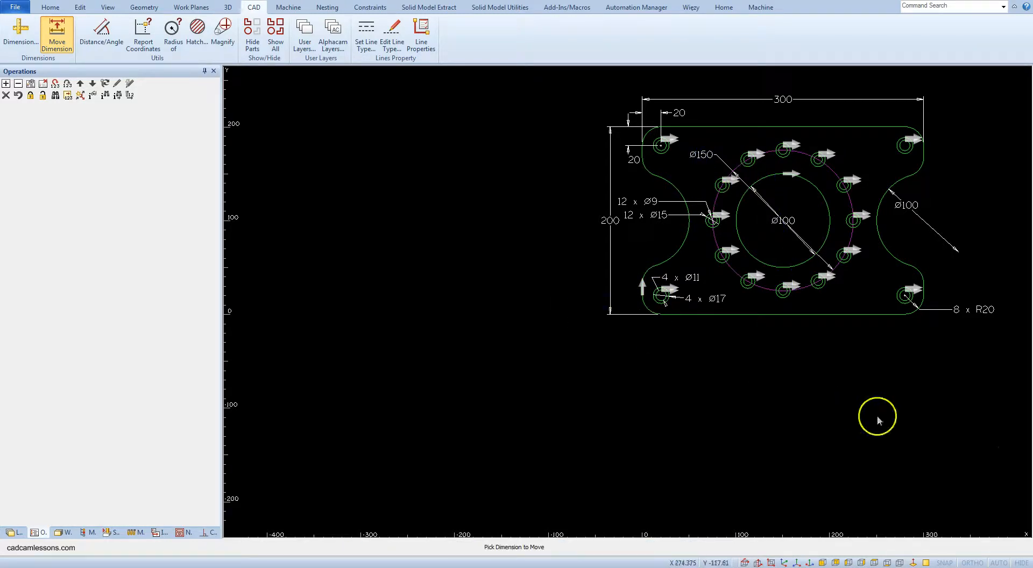
click(862, 185)
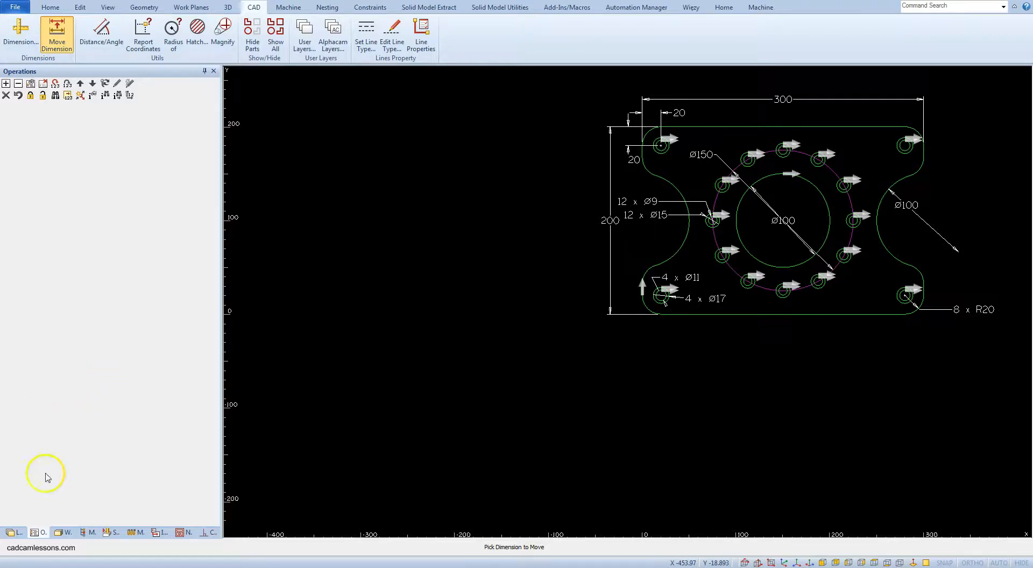
Show the layer list and toggle the Dimensions layer's visibility, leaving all dimensions hidden
click(10, 533)
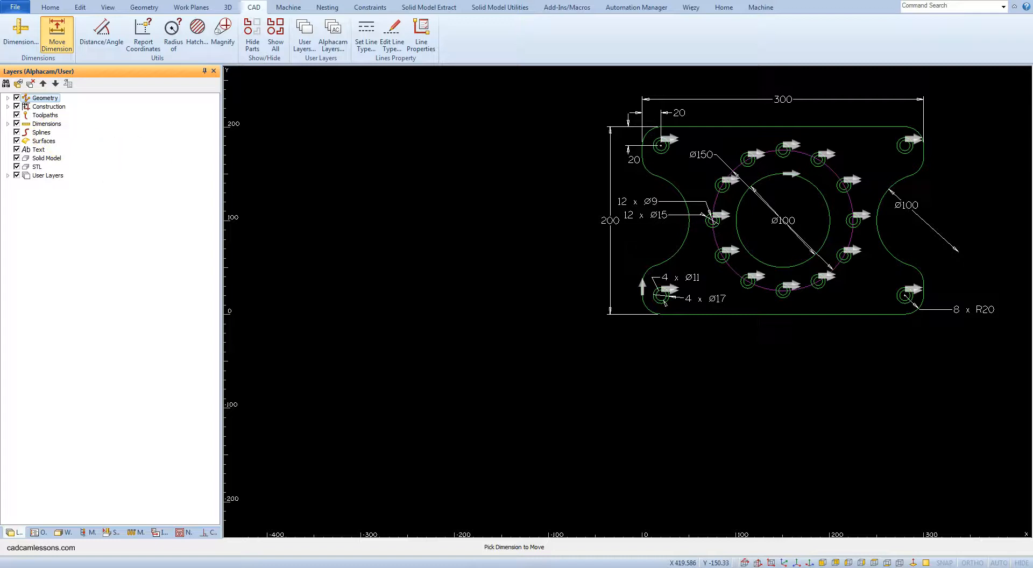
click(47, 124)
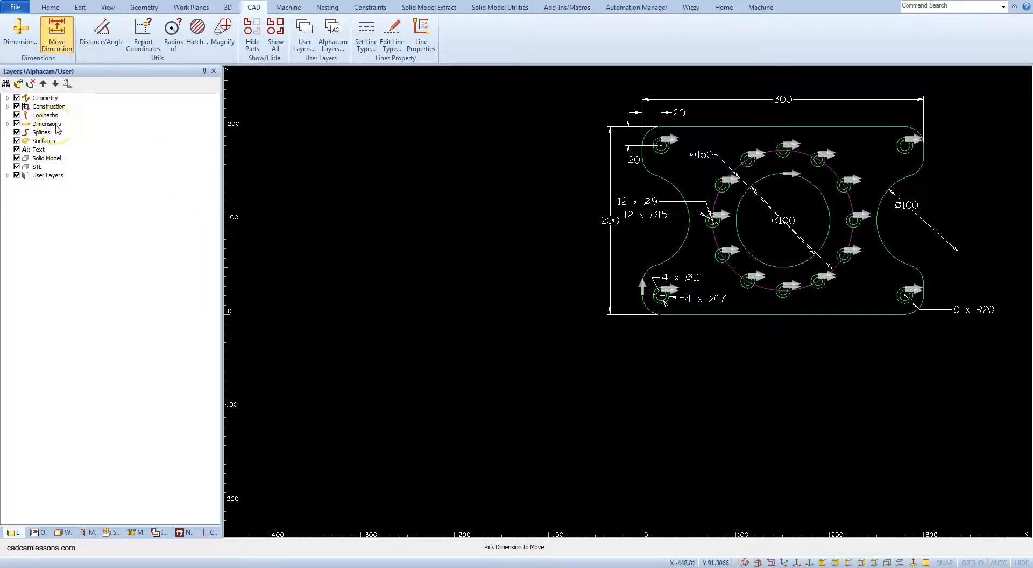
click(17, 123)
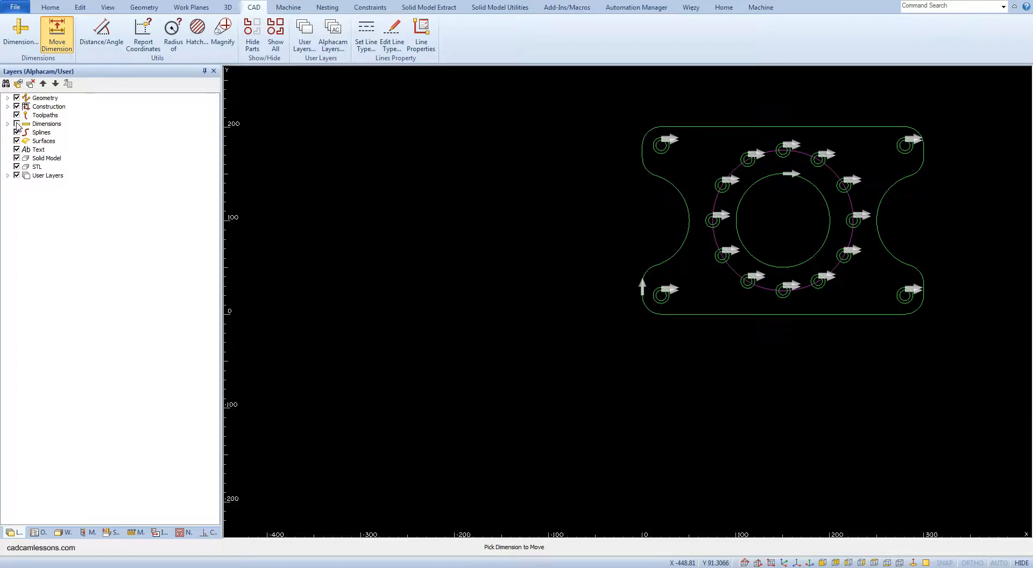
click(17, 124)
click(16, 124)
click(17, 124)
click(16, 123)
click(17, 124)
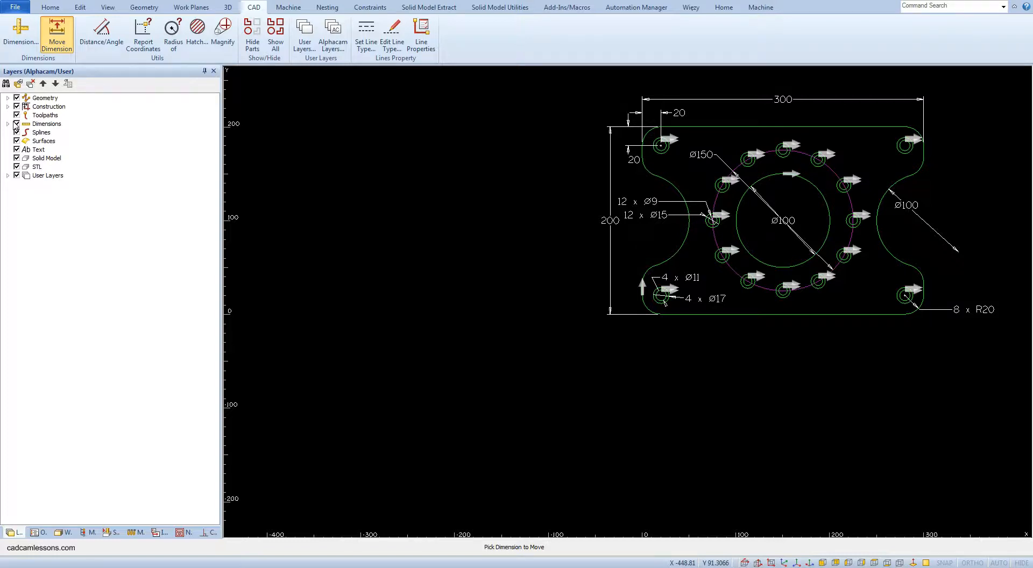
click(16, 124)
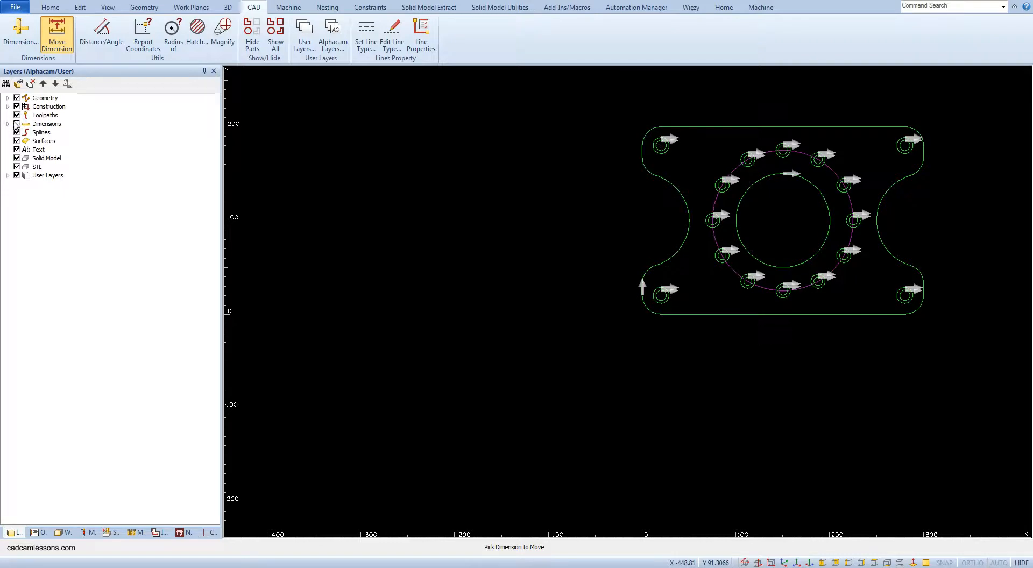
Hide the Construction layer, fit the whole plate in the view and end the dimension moving command
click(17, 106)
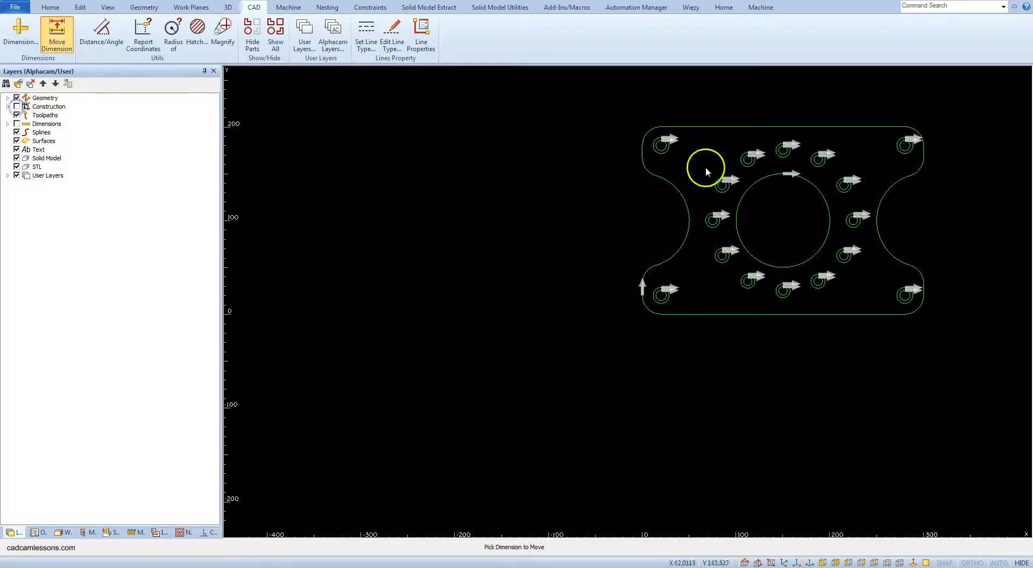
click(746, 563)
right_click(557, 234)
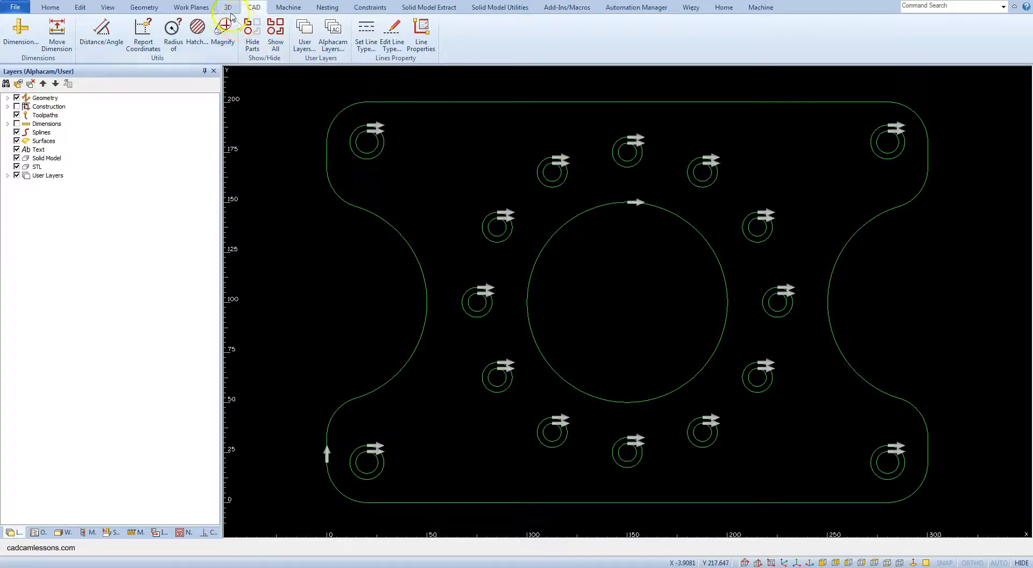
Draw a vertical line from the midpoint of the plate's upper edge to the midpoint of its lower edge
click(144, 7)
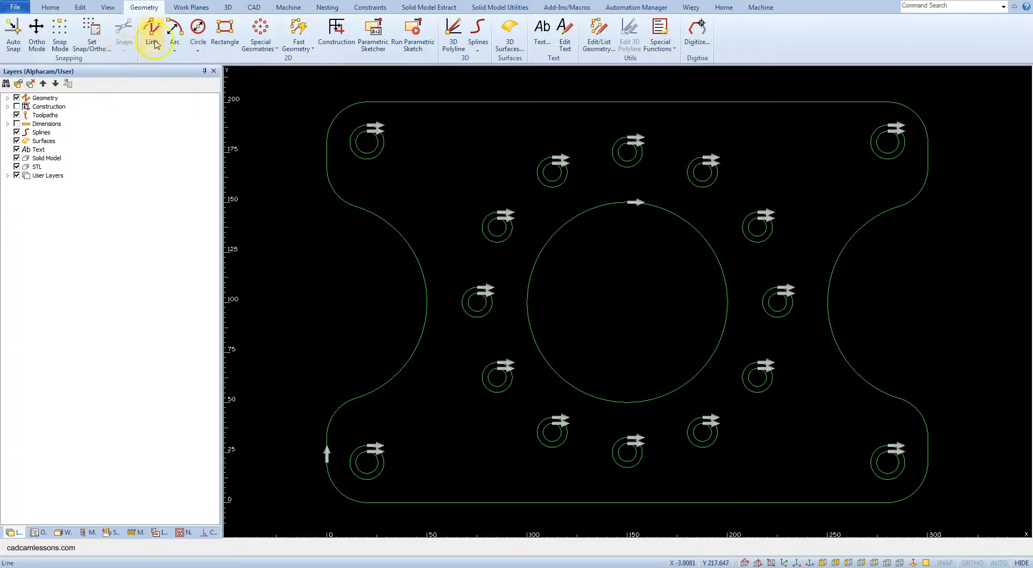
click(152, 34)
click(604, 547)
click(648, 101)
click(601, 547)
click(695, 502)
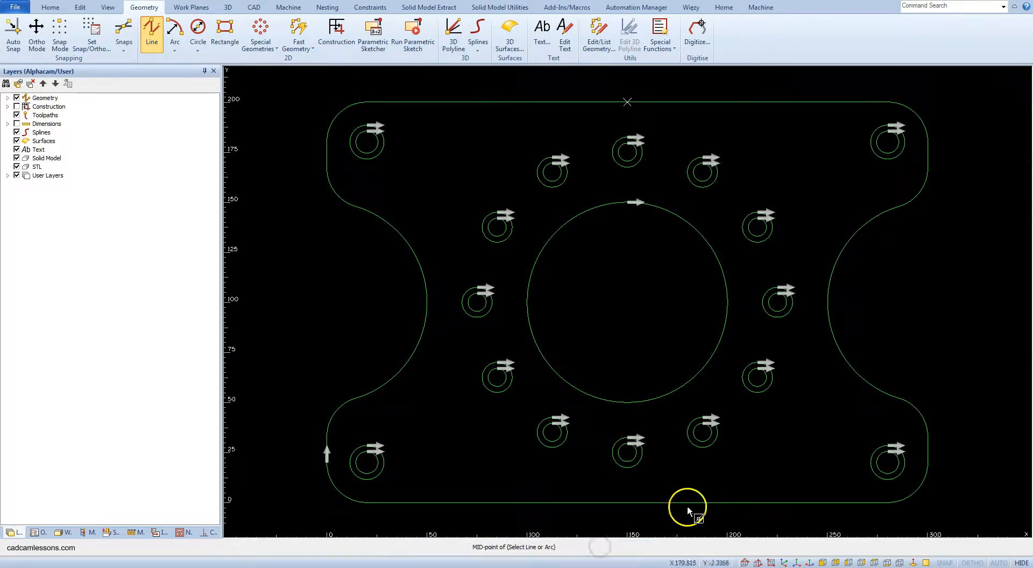
right_click(658, 339)
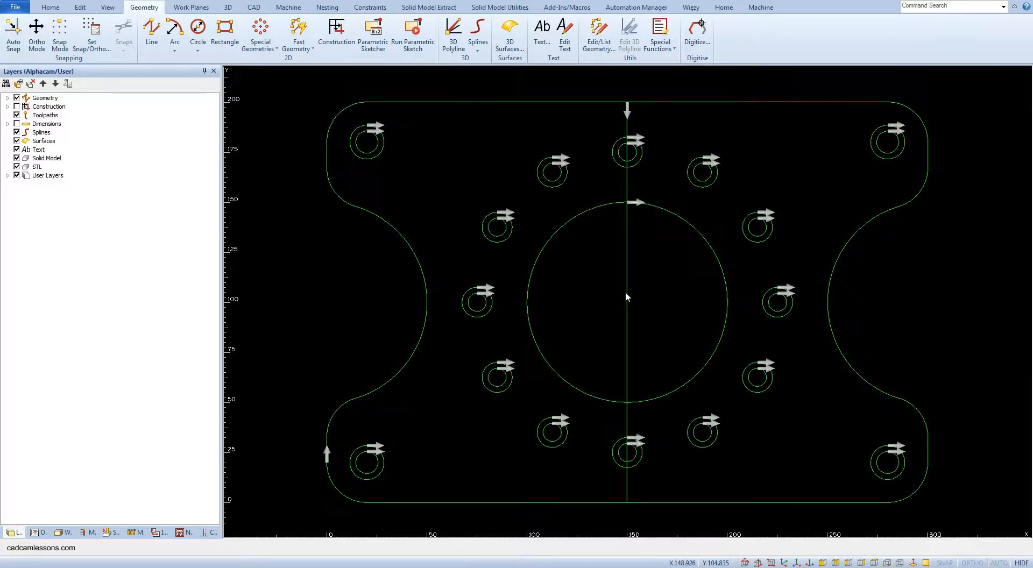
Find the vertical centre line's entry in the Geometry layer by picking the line, and check it by toggling its visibility
click(8, 98)
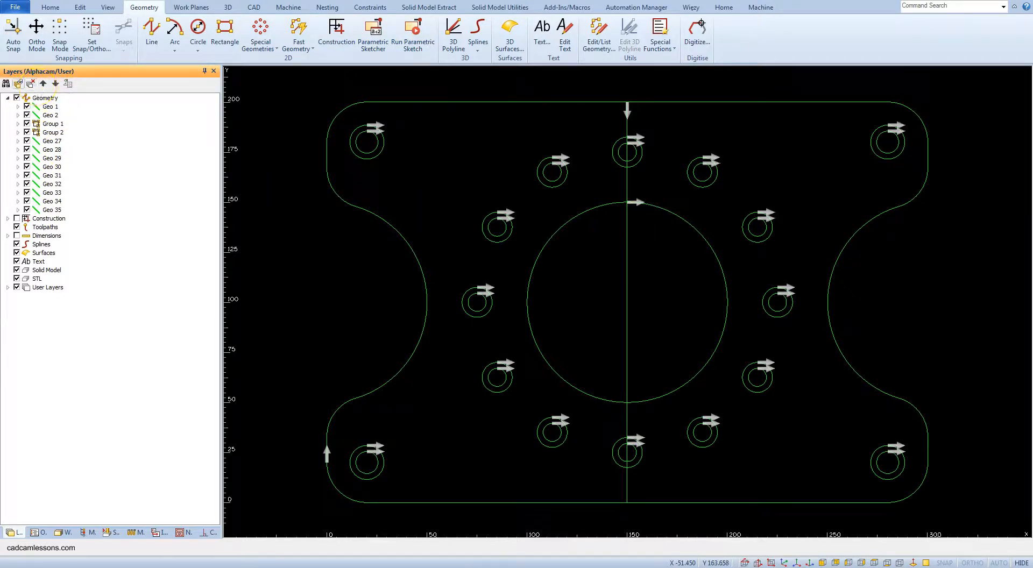
click(6, 84)
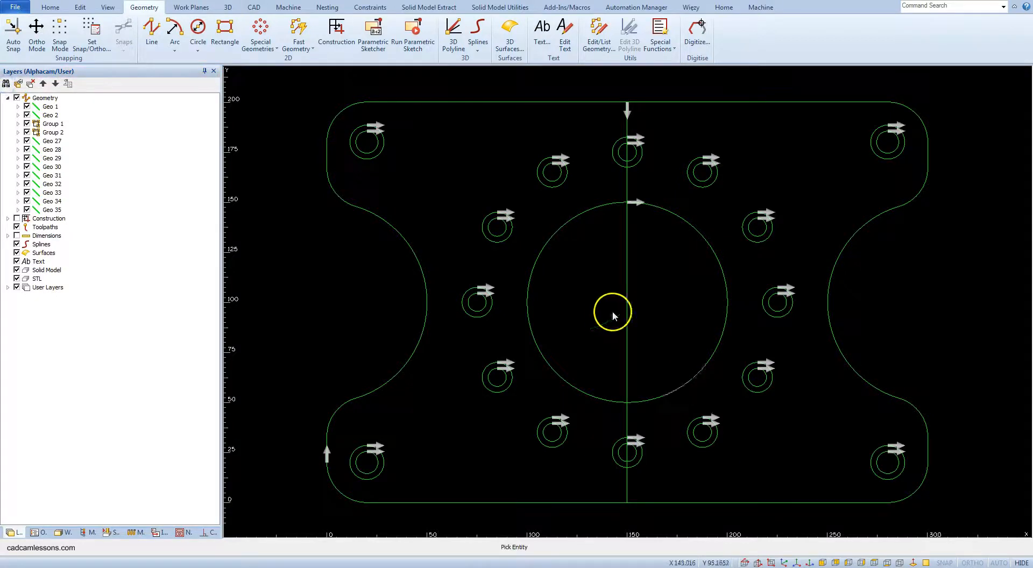
click(626, 305)
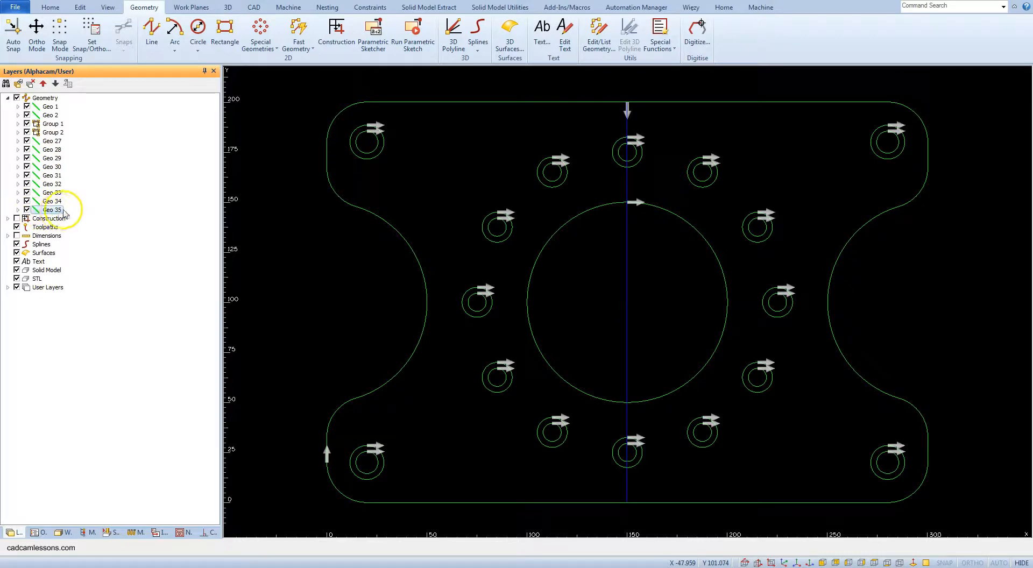
click(27, 210)
click(27, 210)
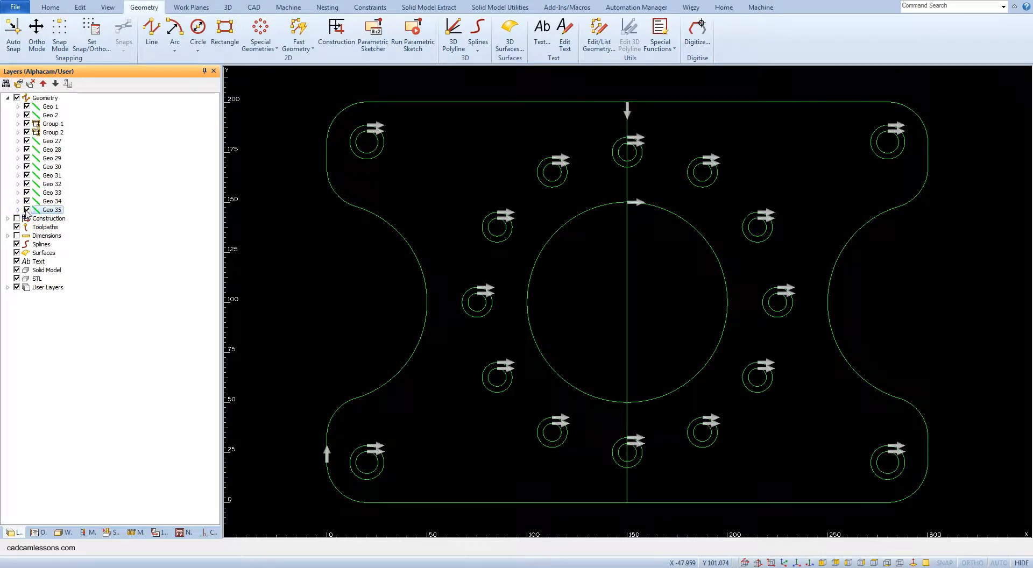
click(27, 210)
click(27, 210)
click(1011, 218)
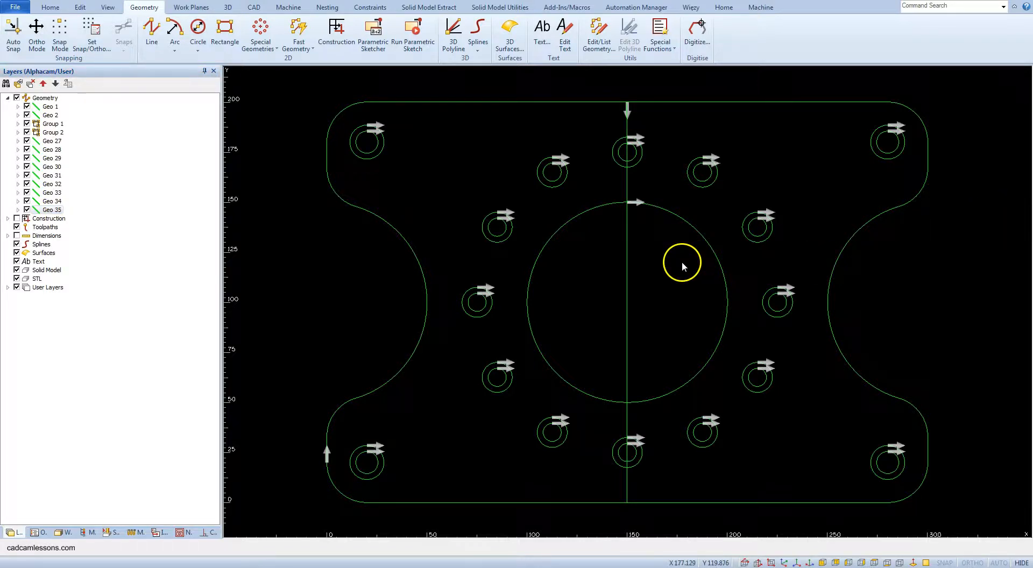
Transfer the vertical centre line from the Geometry layer to the Construction layer, then hide all construction geometry
drag(54, 209, 61, 223)
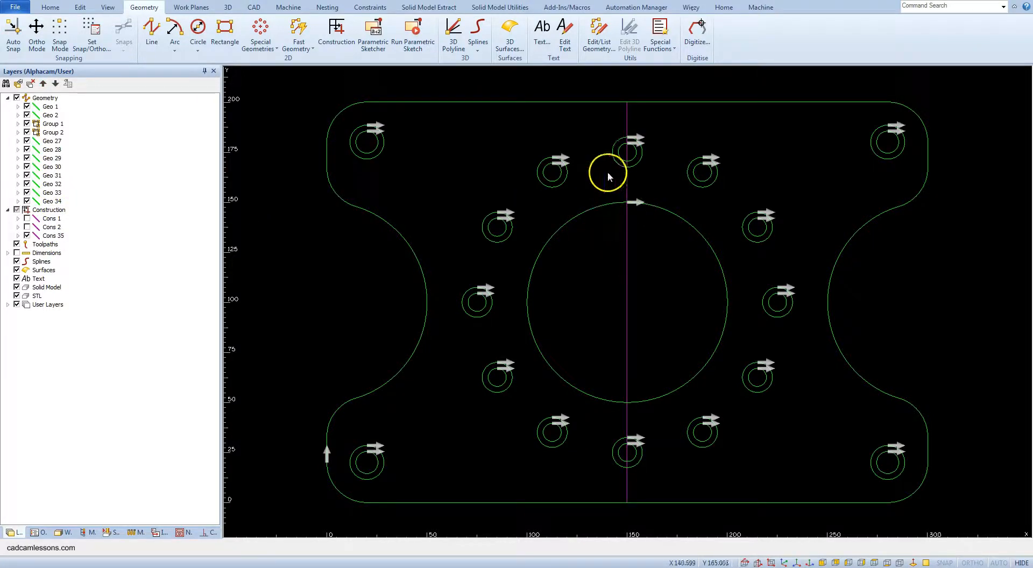
click(27, 235)
click(26, 235)
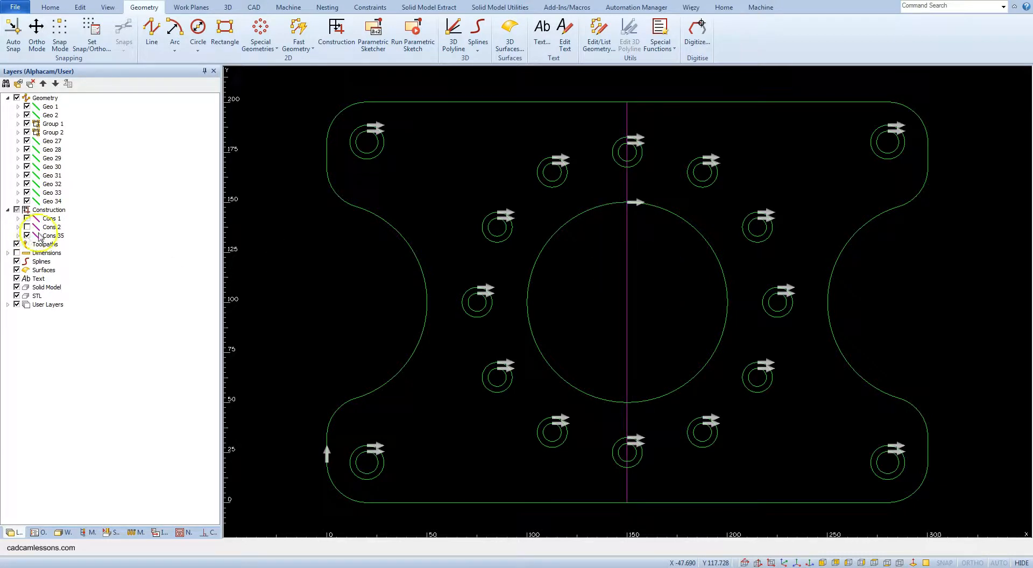
click(17, 209)
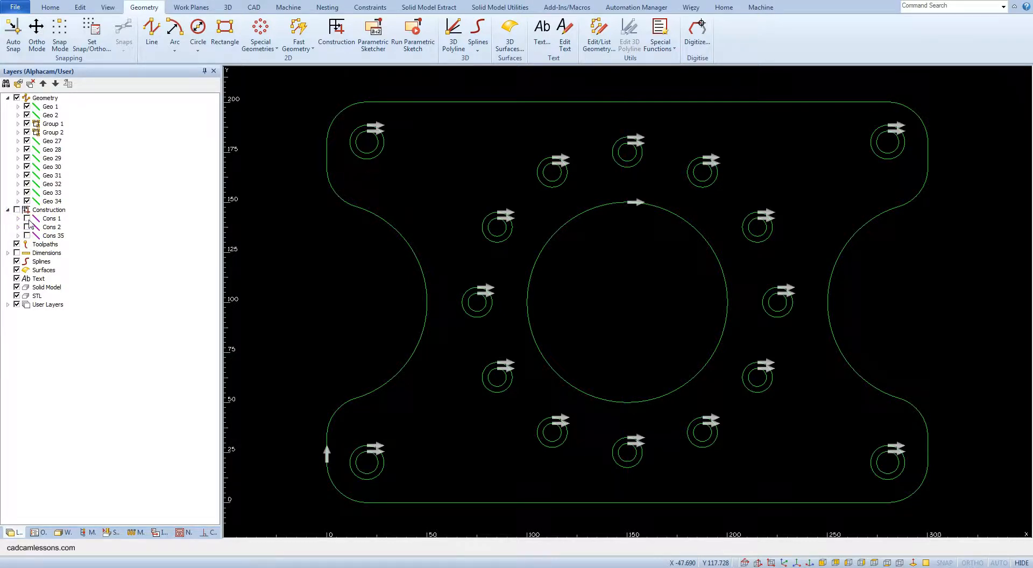
Review which Project Manager pages are available to show or hide, without changing the selection
click(108, 8)
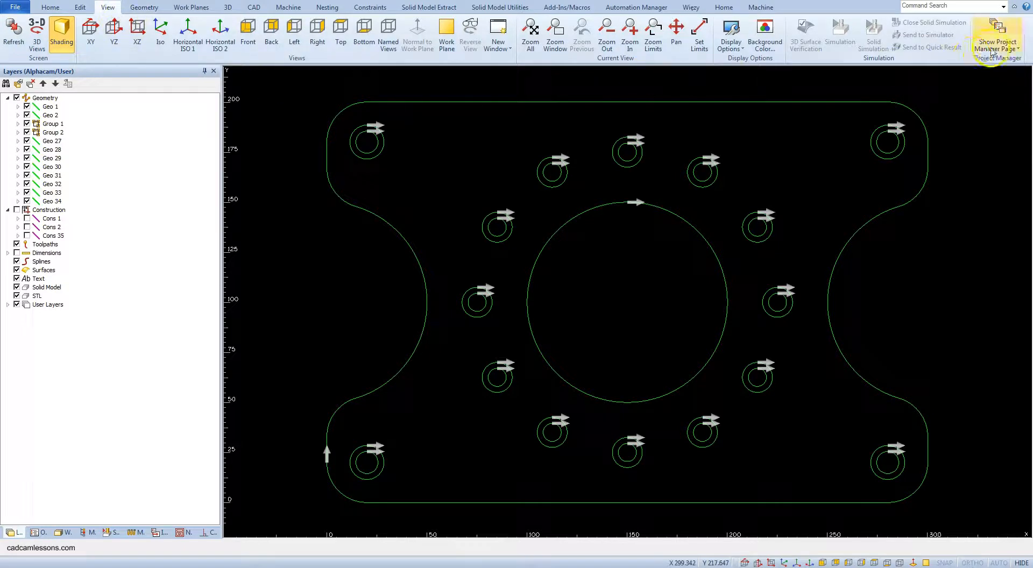
click(1012, 48)
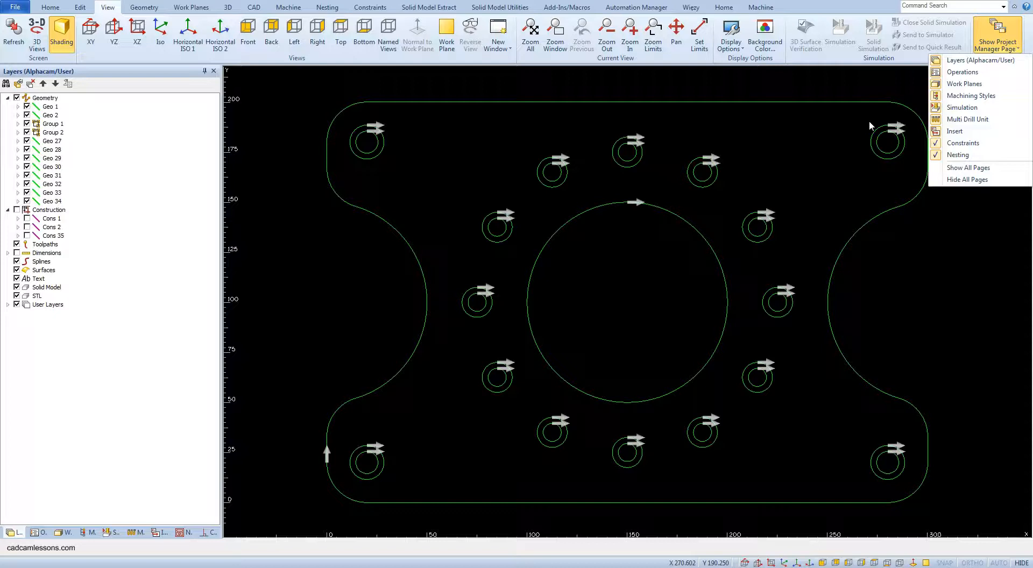
click(780, 285)
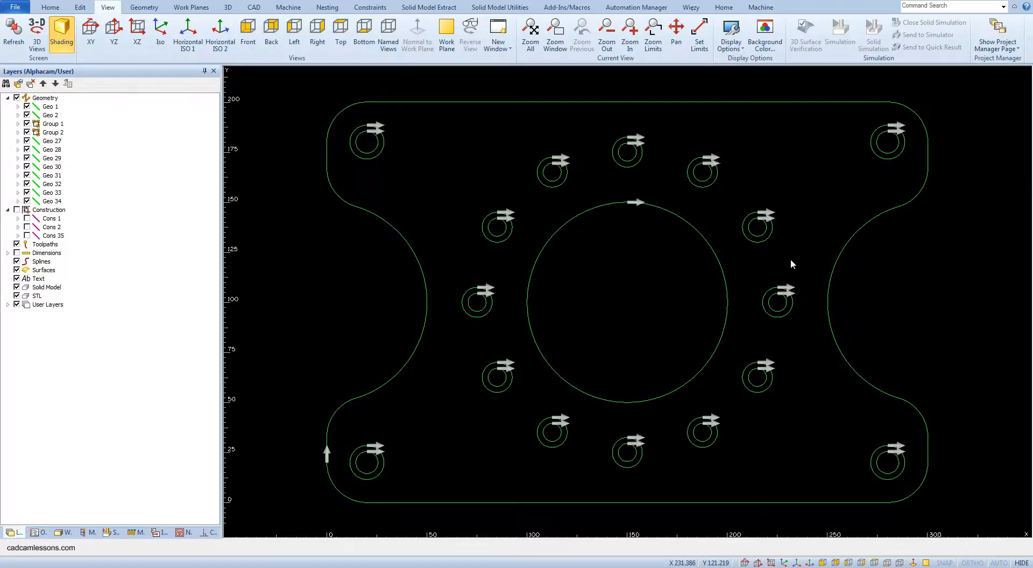
Save the drawing
key(ctrl+s)
click(562, 313)
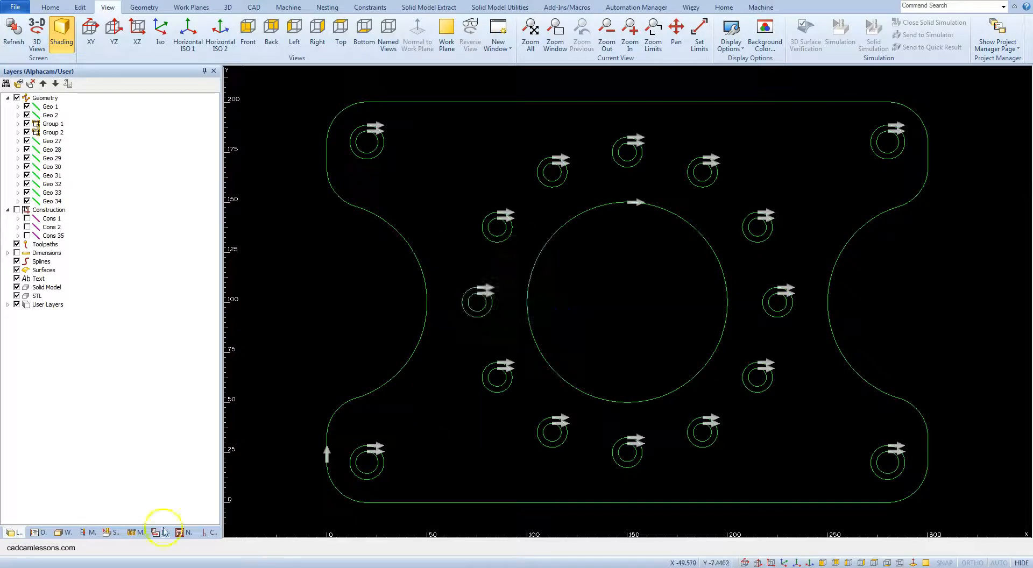